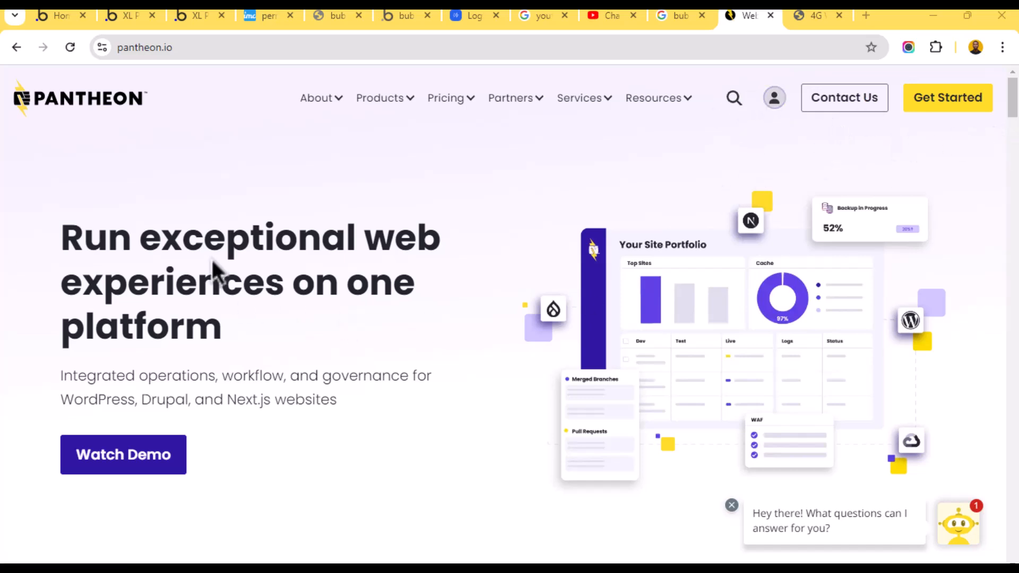
# - Sign in to Pantheon with a Google account and open the workspace Sites list
pyautogui.click(773, 102)
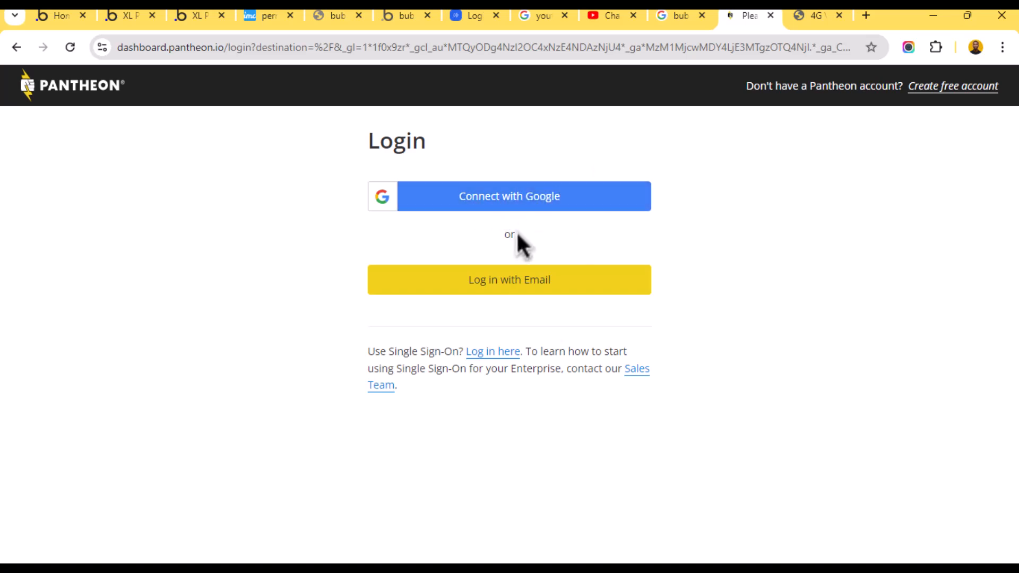
pyautogui.click(540, 203)
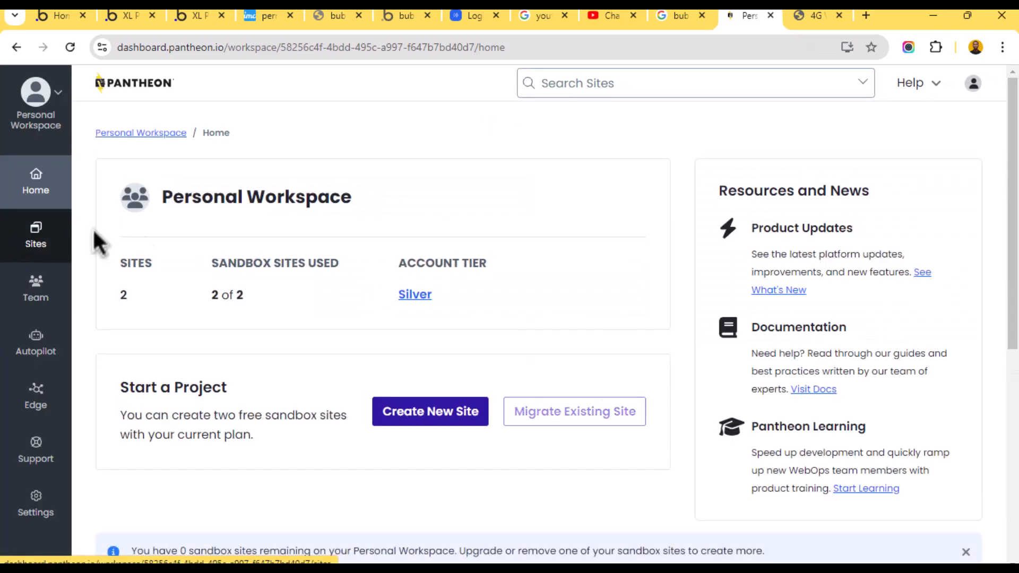
pyautogui.click(36, 235)
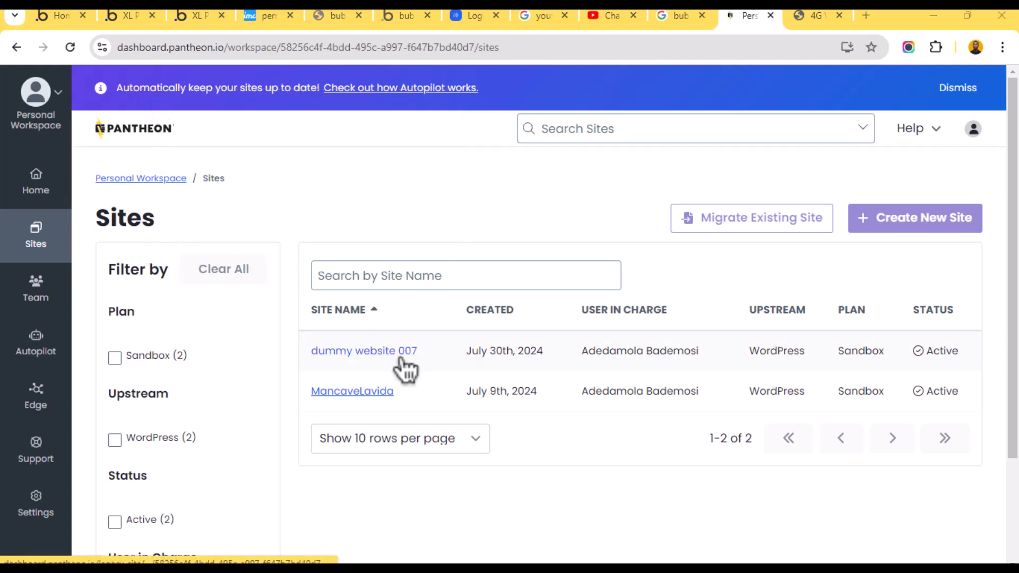
# - Open dummy website 007's settings and start the Delete Site process
pyautogui.click(340, 353)
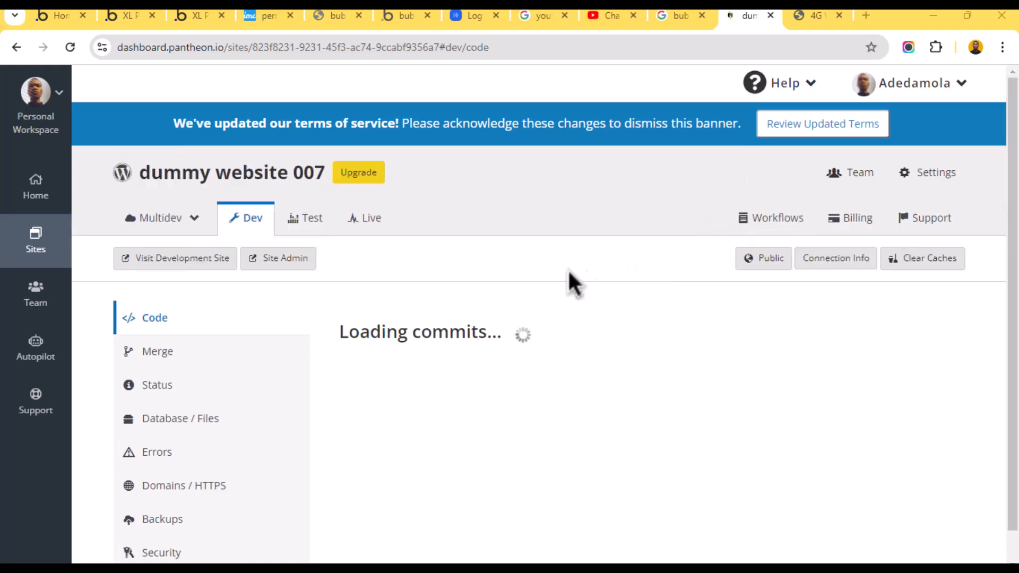
pyautogui.click(903, 171)
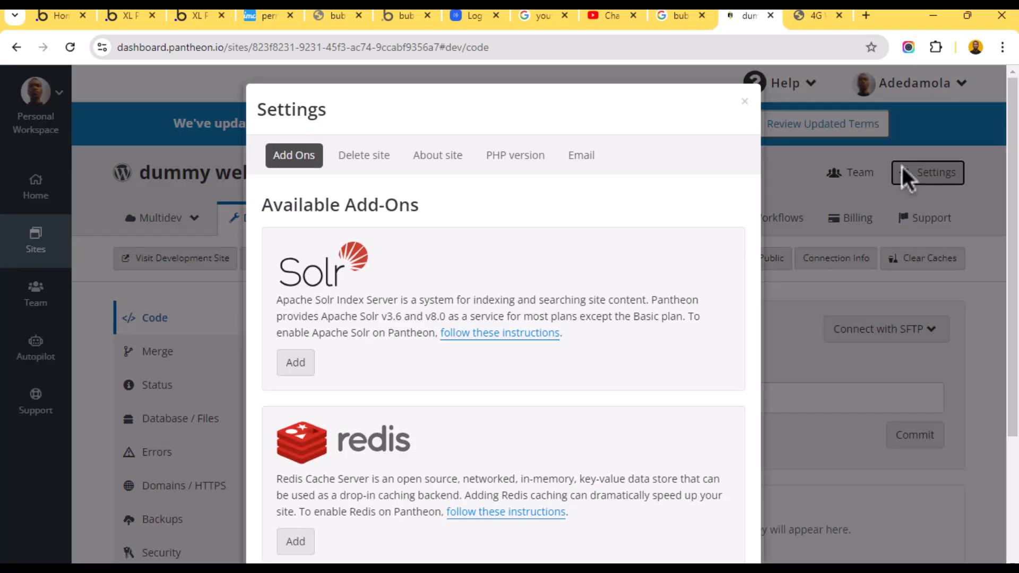
pyautogui.click(351, 160)
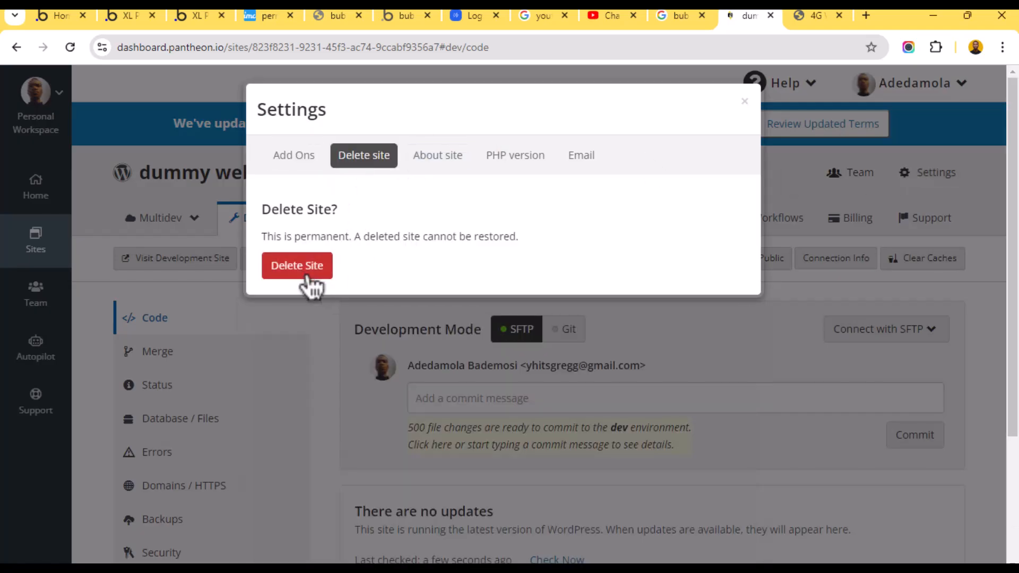
pyautogui.click(297, 266)
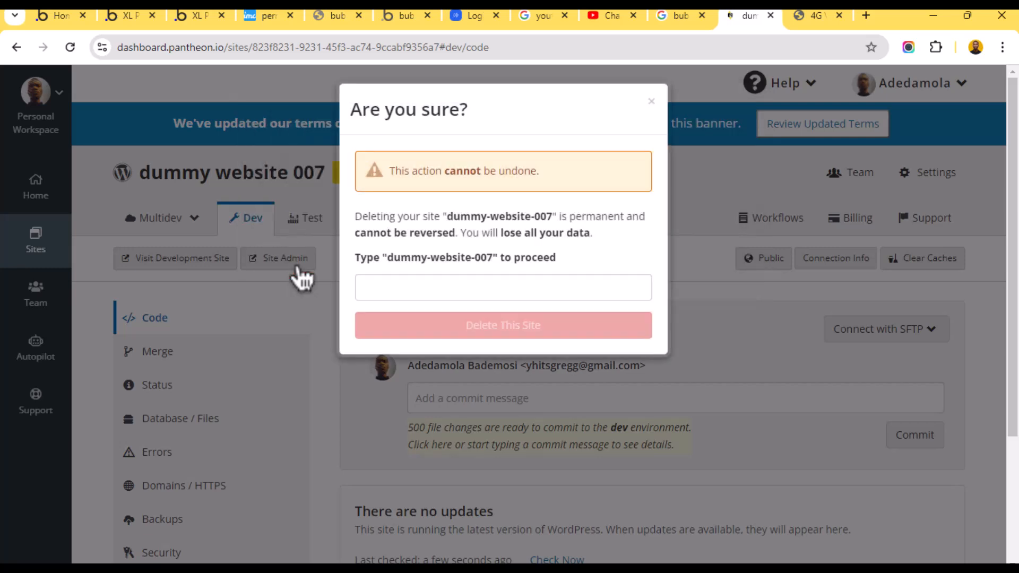
# - Paste dummy-website-007 into the confirmation field and confirm permanent deletion
pyautogui.click(418, 282)
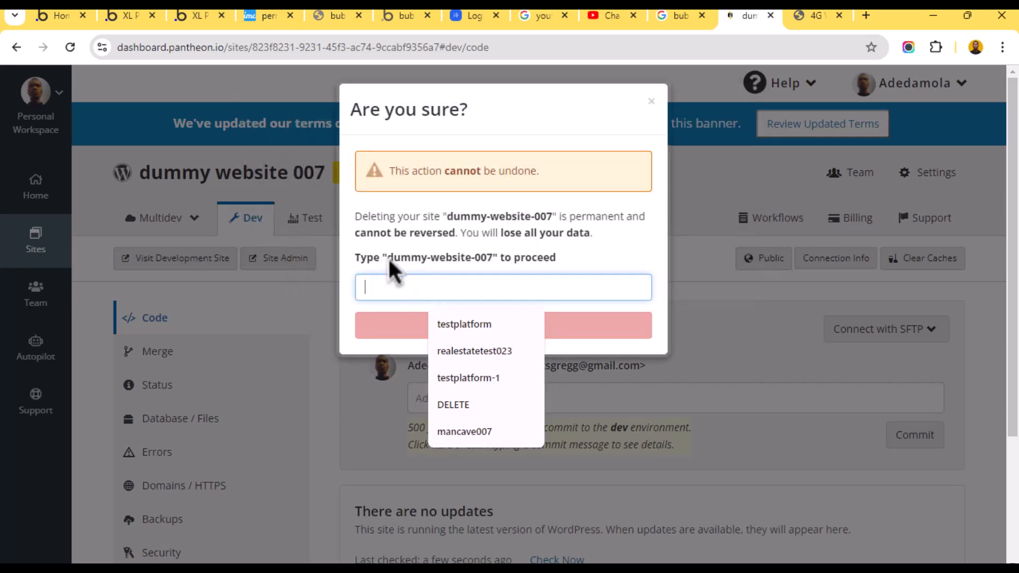
pyautogui.moveTo(387, 257); pyautogui.dragTo(410, 259)
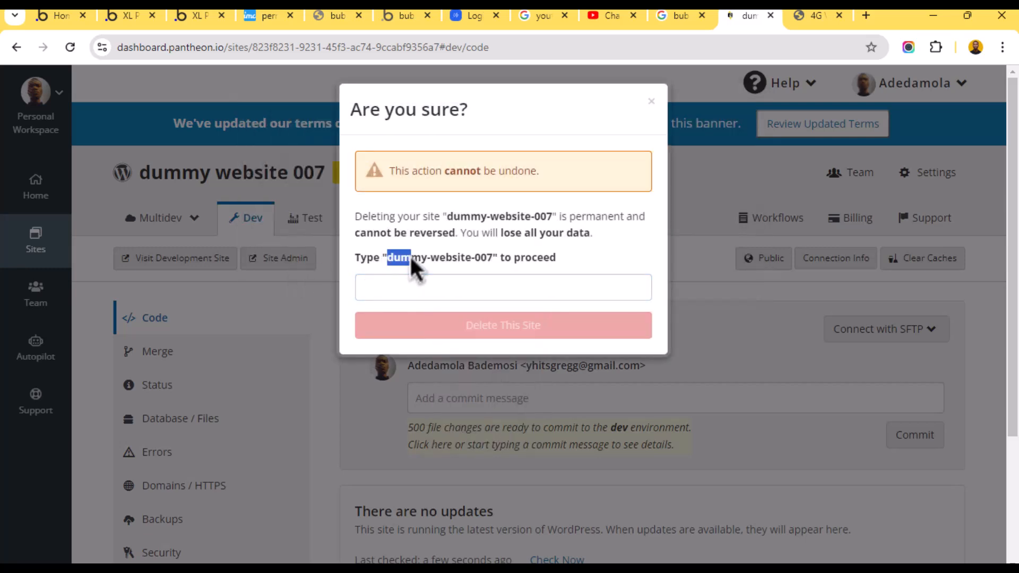
pyautogui.rightClick(485, 258)
pyautogui.click(504, 270)
pyautogui.click(434, 287)
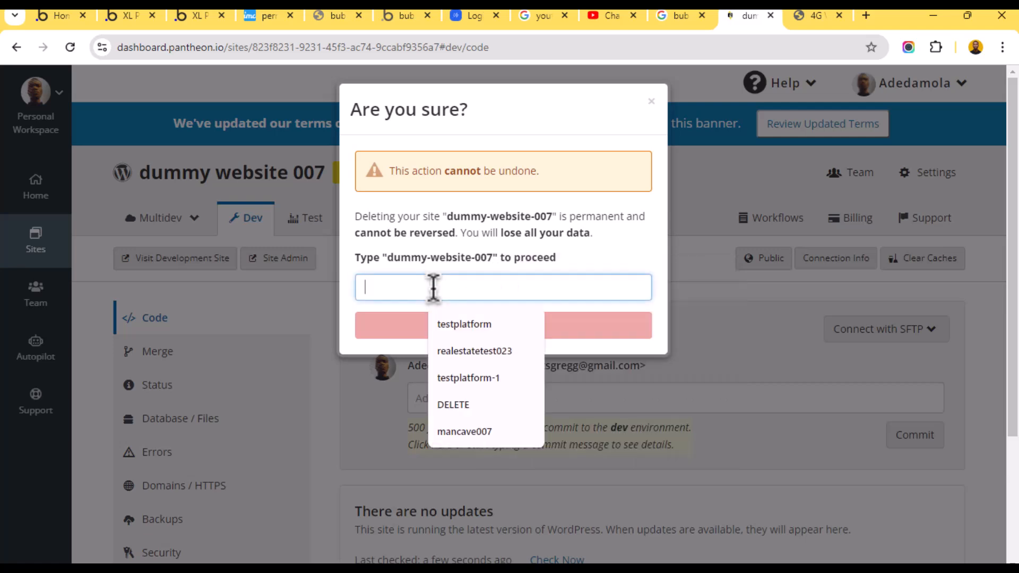
pyautogui.rightClick(438, 287)
pyautogui.click(480, 433)
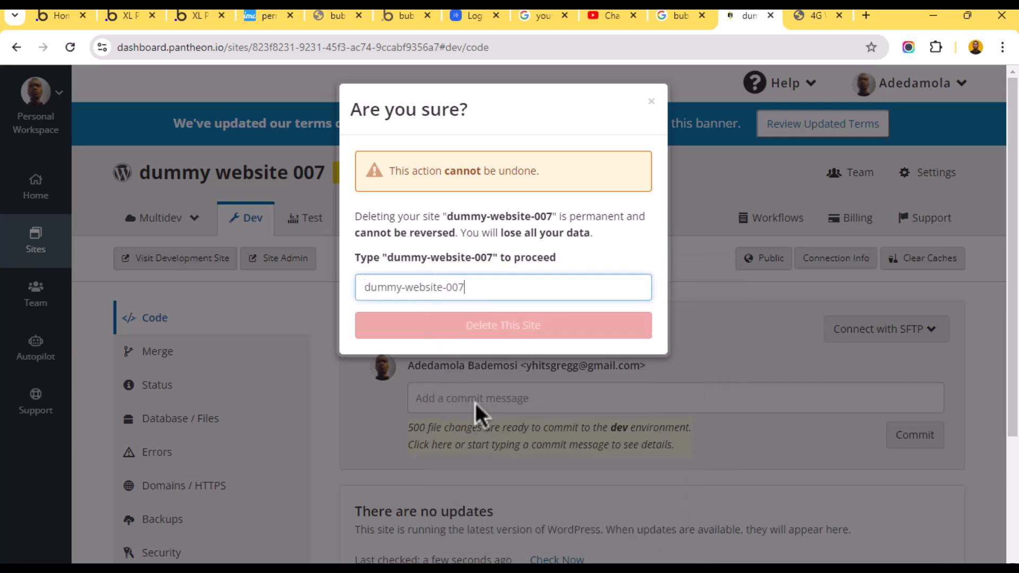
pyautogui.write('7')
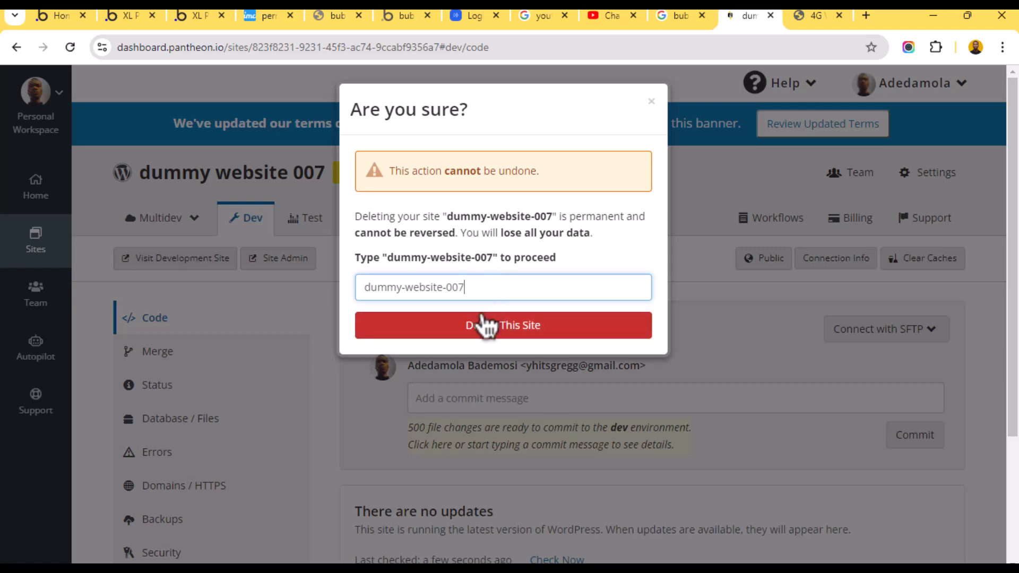
pyautogui.click(485, 340)
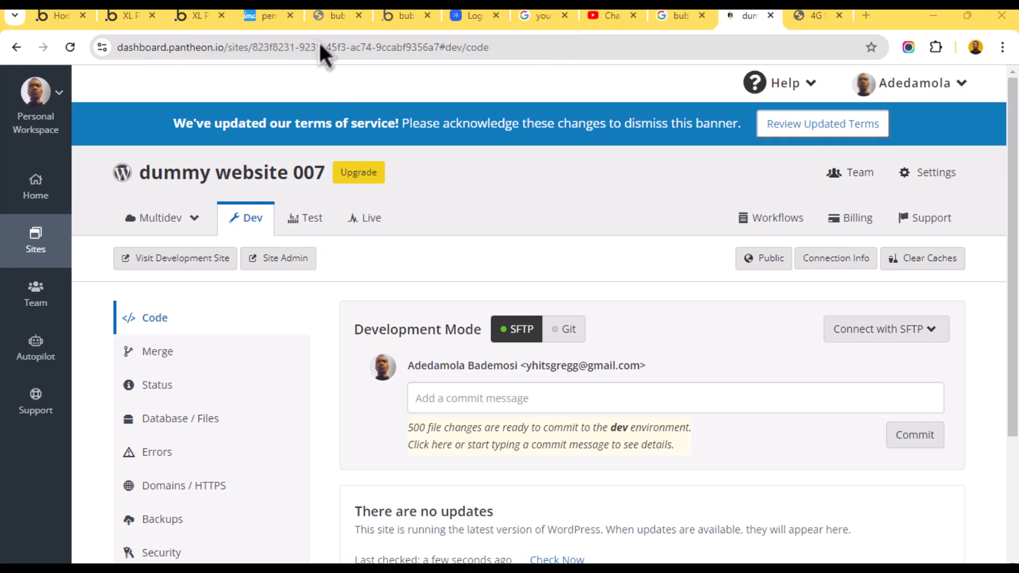
# - Refresh the dashboard, then begin a new WordPress site from the workspace home
pyautogui.click(75, 46)
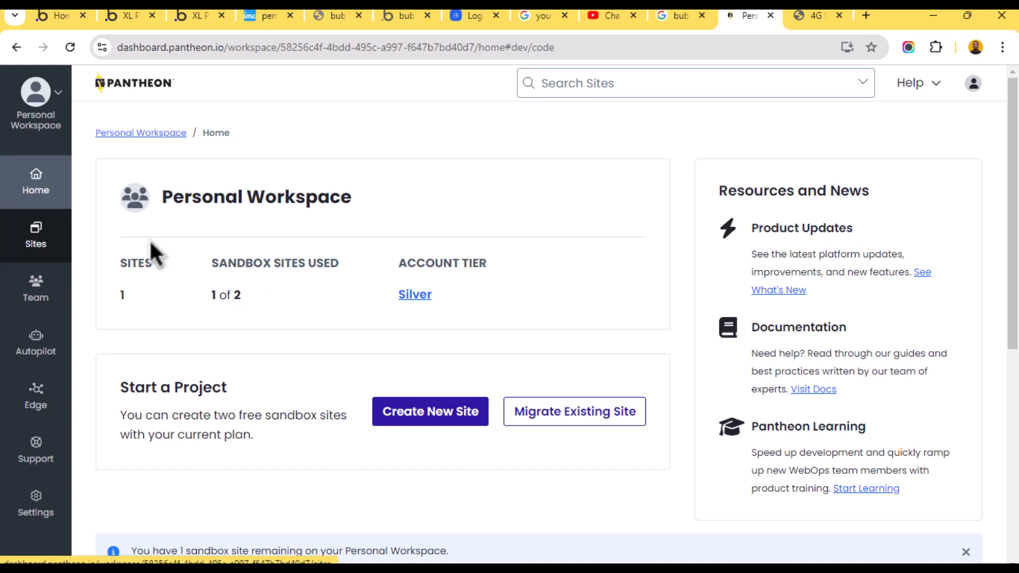
pyautogui.click(35, 177)
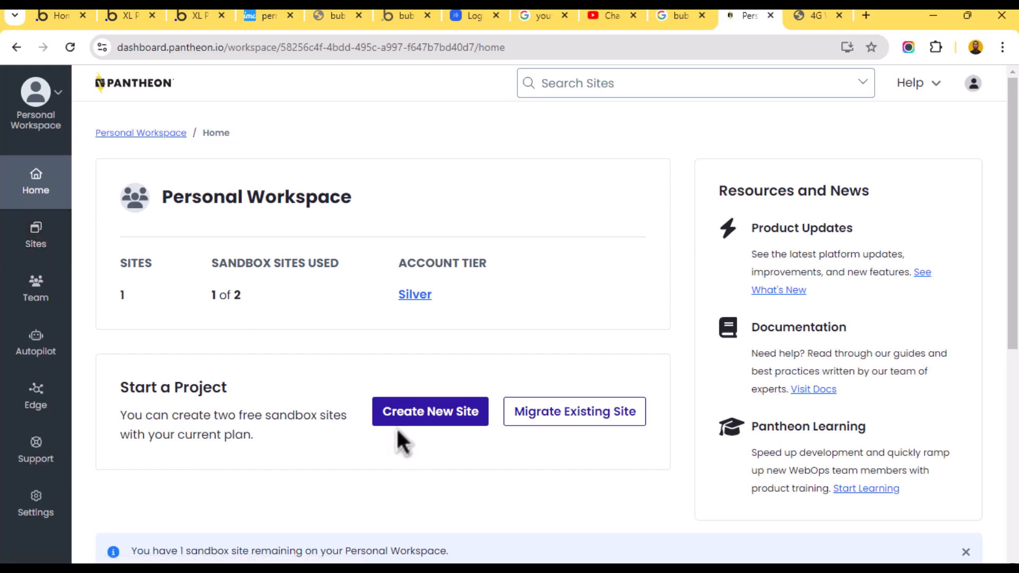
pyautogui.click(454, 420)
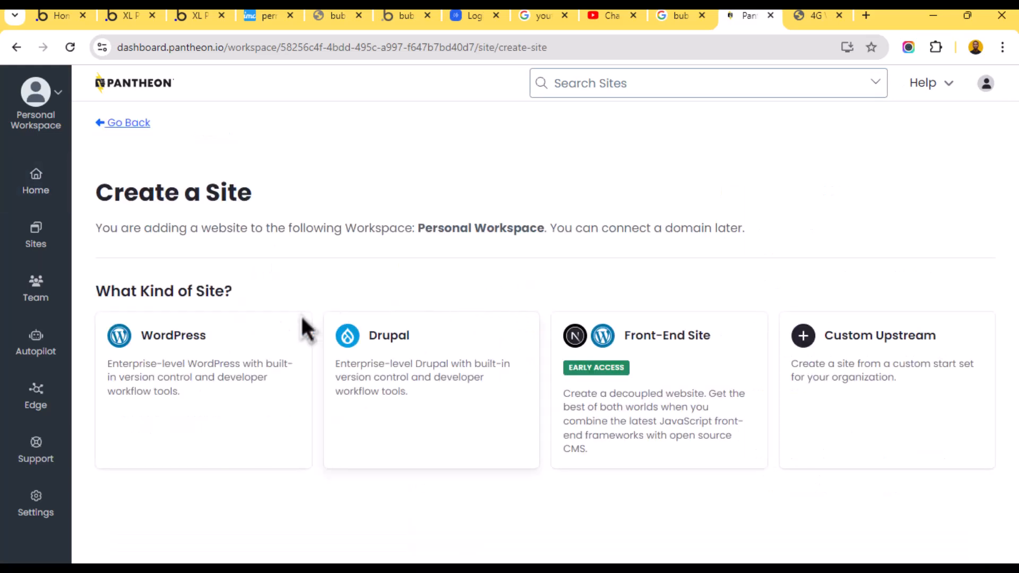
pyautogui.click(200, 344)
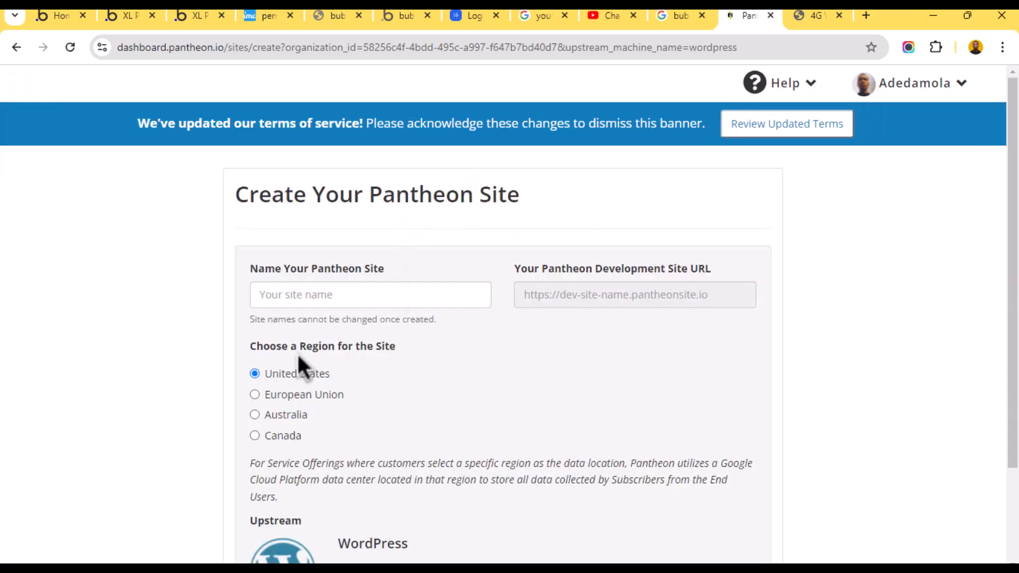
# - Name the new site 'Test site', pick the European Union region, and submit
pyautogui.scroll(-2, 297, 360)
pyautogui.click(345, 220)
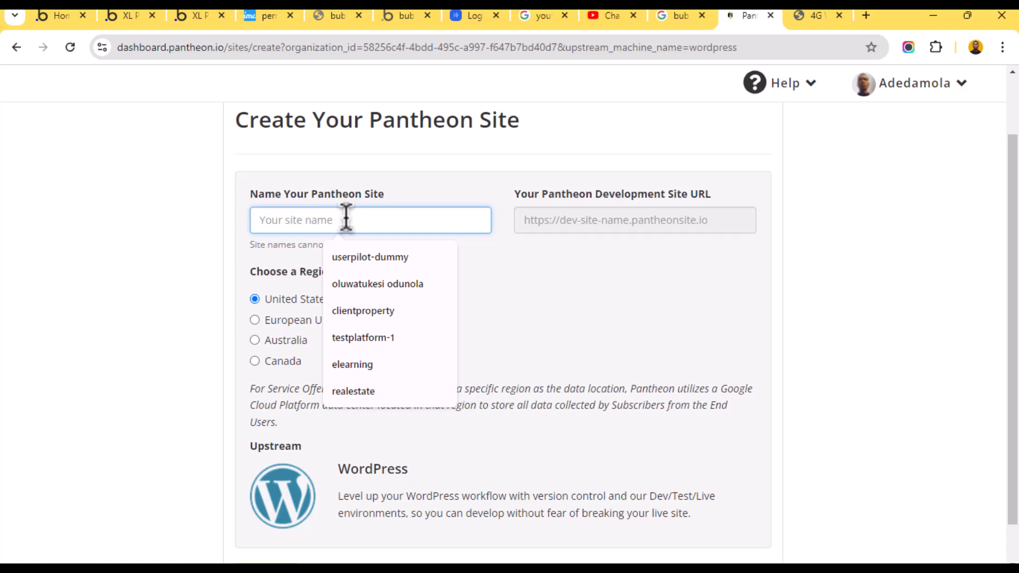
pyautogui.write('Test site')
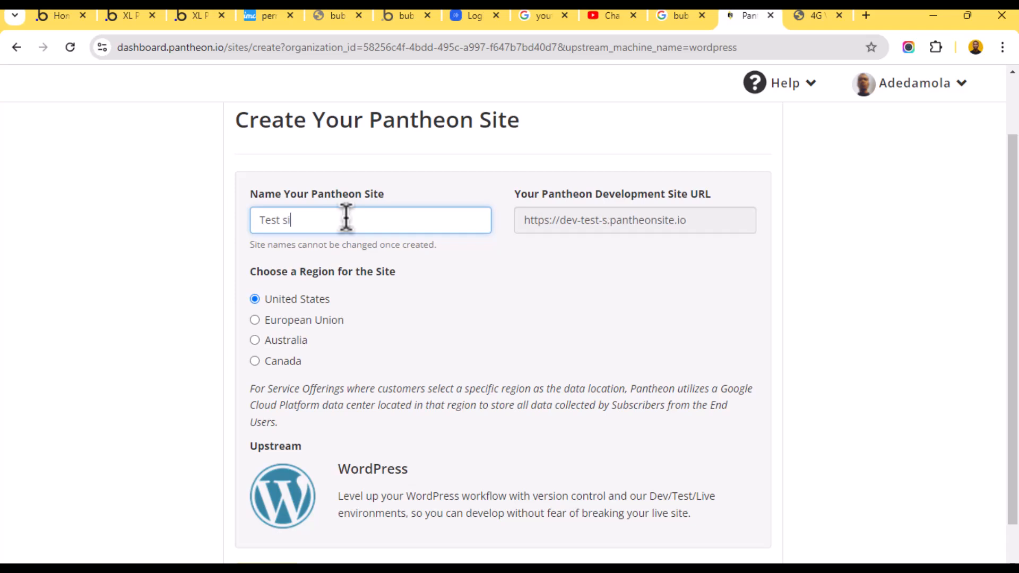
pyautogui.scroll(-1, 307, 313)
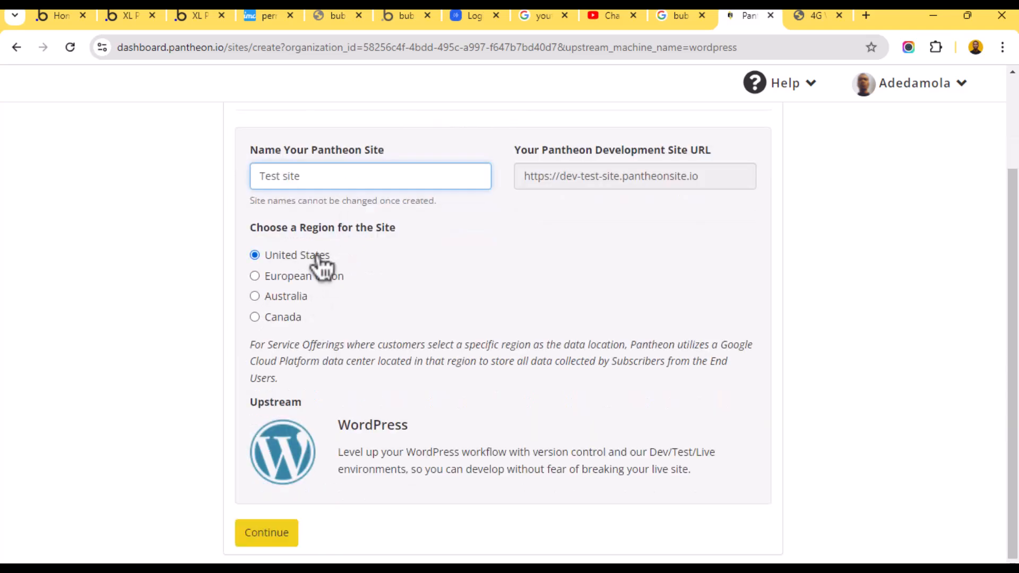
pyautogui.click(267, 278)
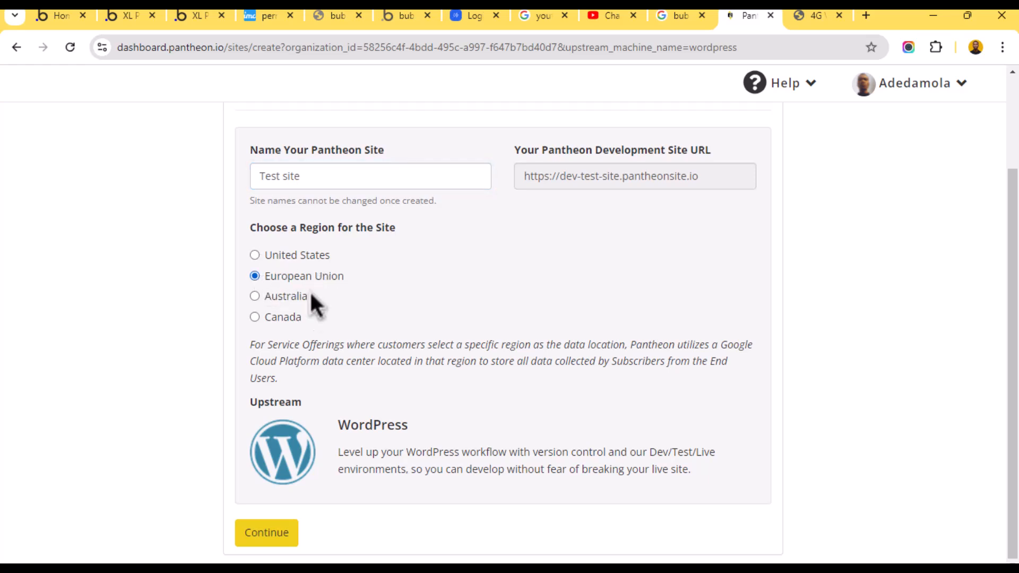
pyautogui.click(263, 535)
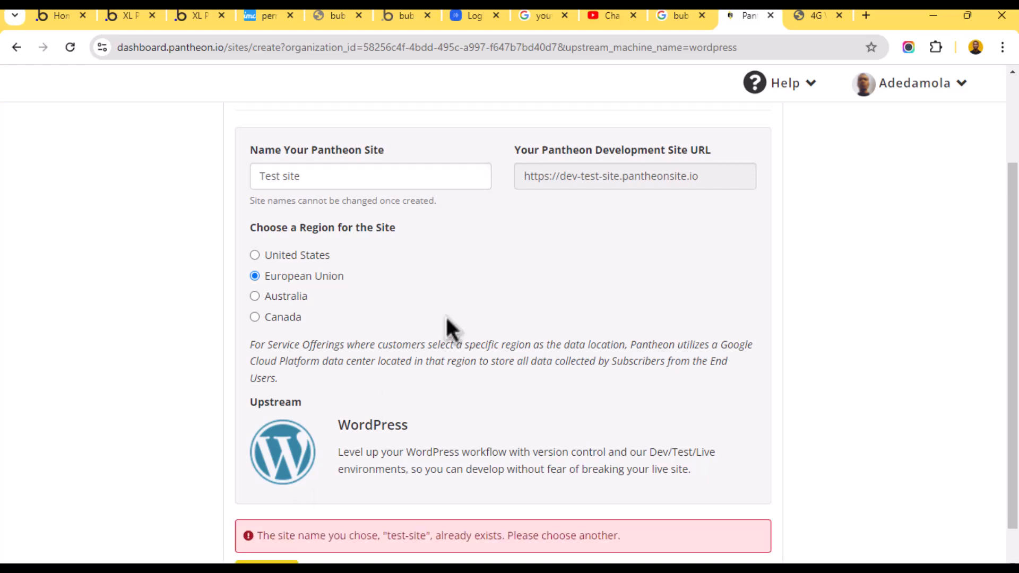
# - Append 007 so the name reads 'Test site 007' and resubmit the form
pyautogui.scroll(-1, 444, 314)
pyautogui.scroll(5, 371, 297)
pyautogui.click(308, 294)
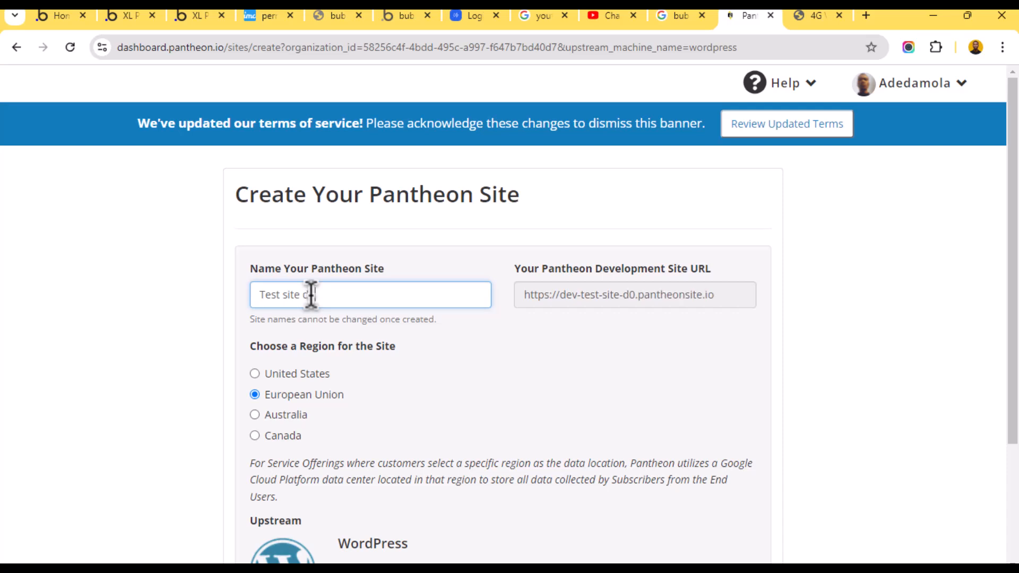
pyautogui.write('007')
pyautogui.scroll(-3, 340, 324)
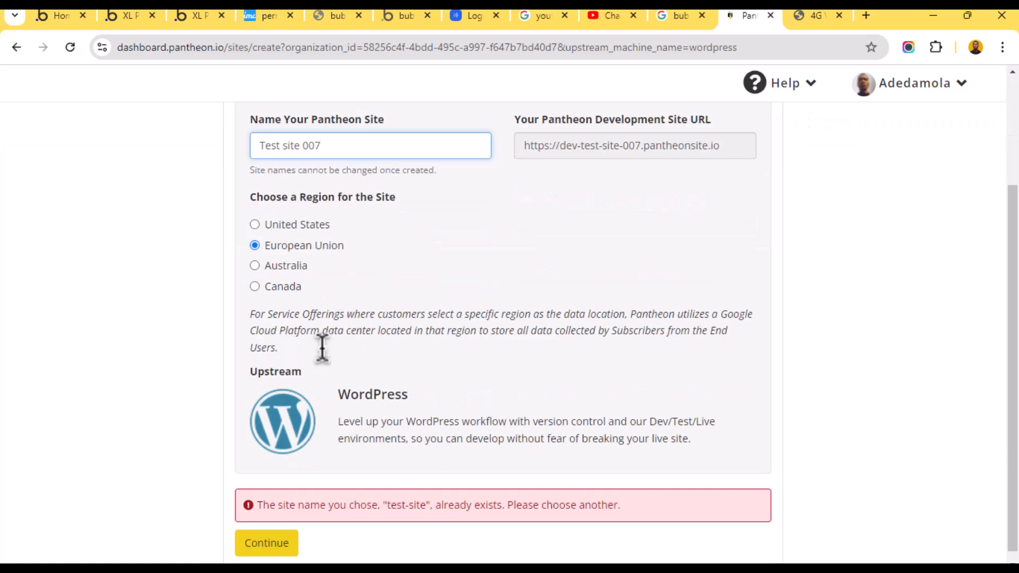
pyautogui.click(354, 352)
pyautogui.click(269, 542)
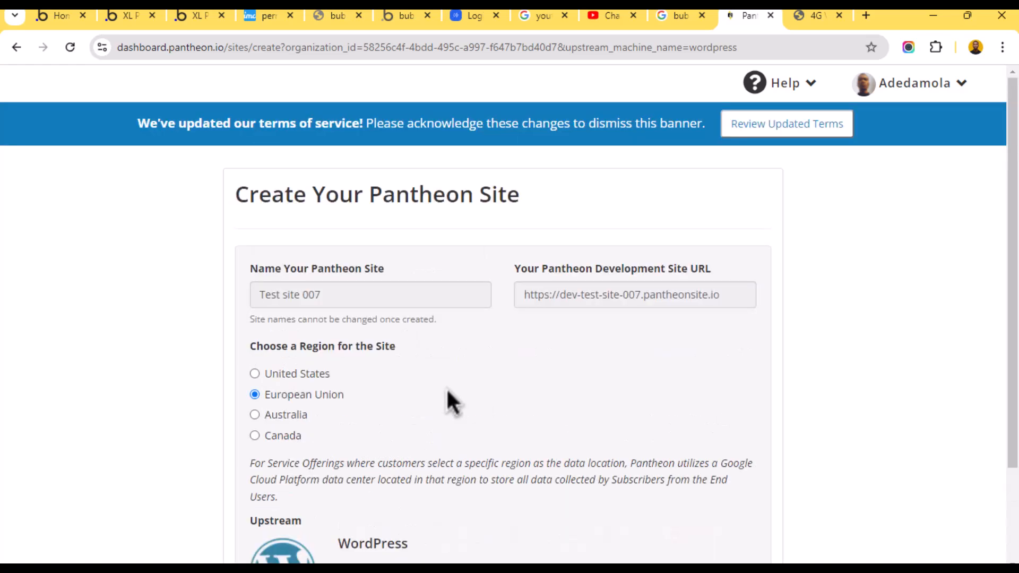
pyautogui.scroll(-2, 446, 387)
# - Wait for WordPress deployment to finish, then go to the Test site 007 dashboard
pyautogui.scroll(-1, 447, 389)
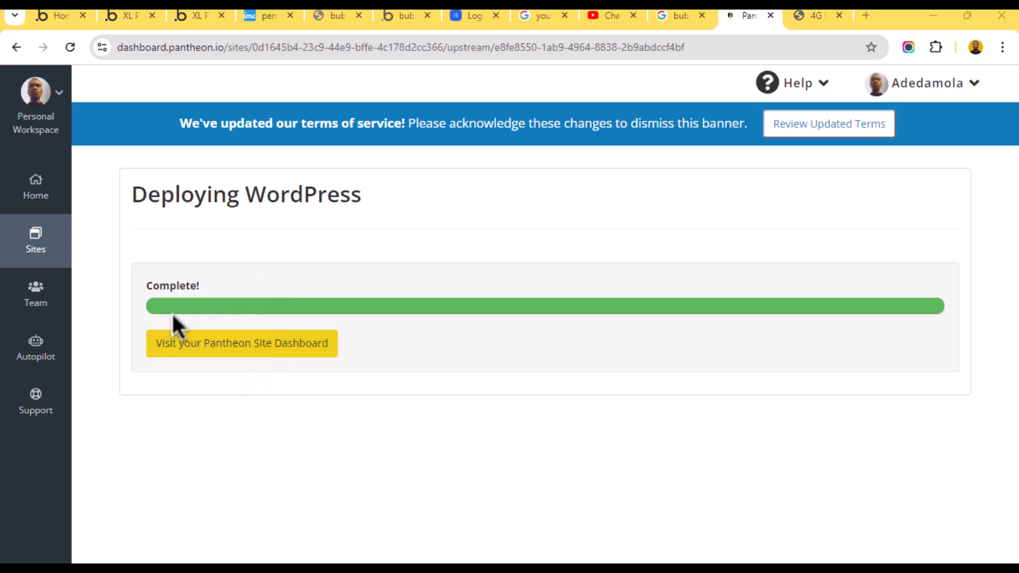
pyautogui.click(211, 346)
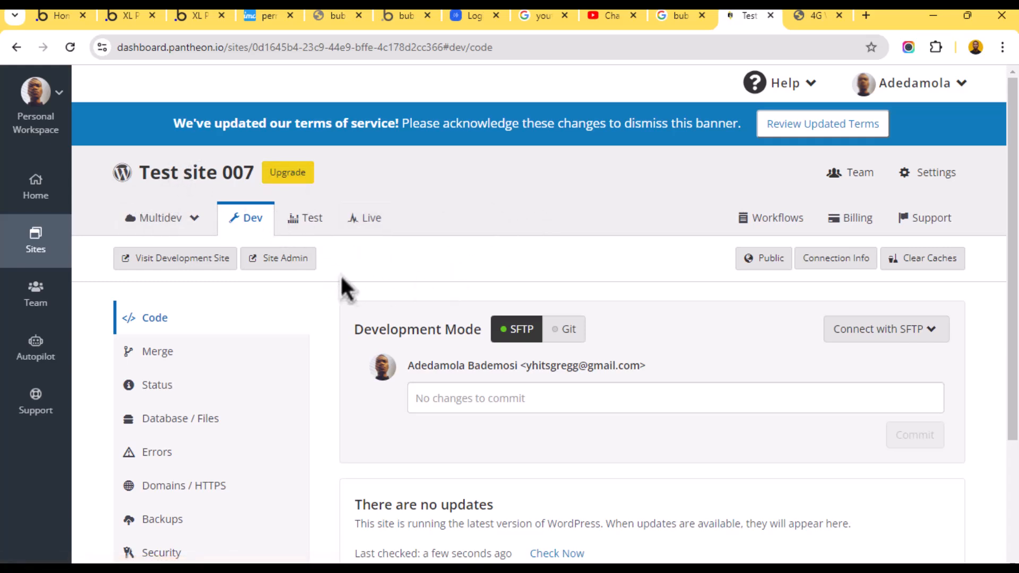
# - Open the site's WordPress installer and continue with English
pyautogui.click(273, 260)
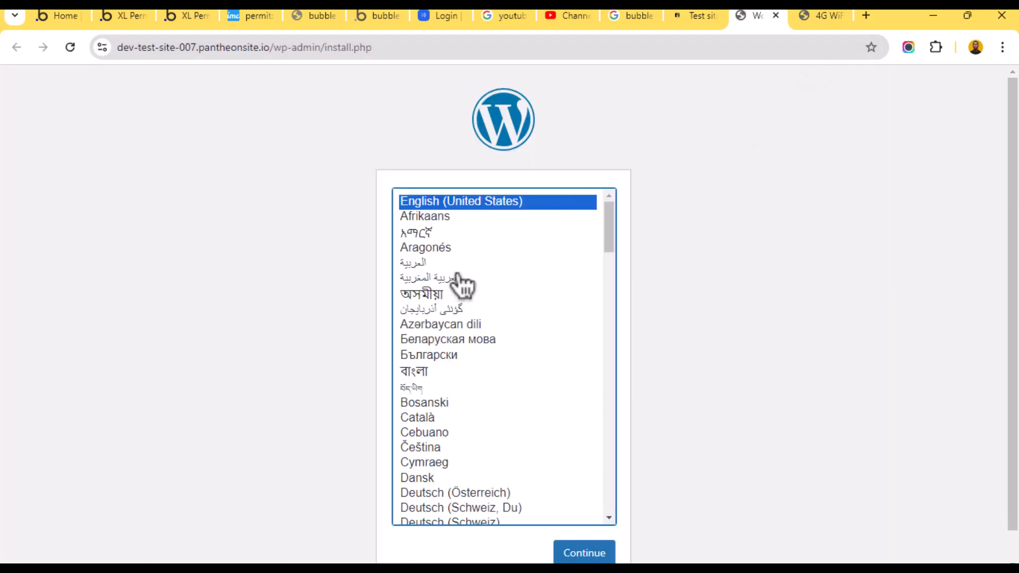
pyautogui.scroll(-3, 462, 279)
pyautogui.scroll(3, 461, 280)
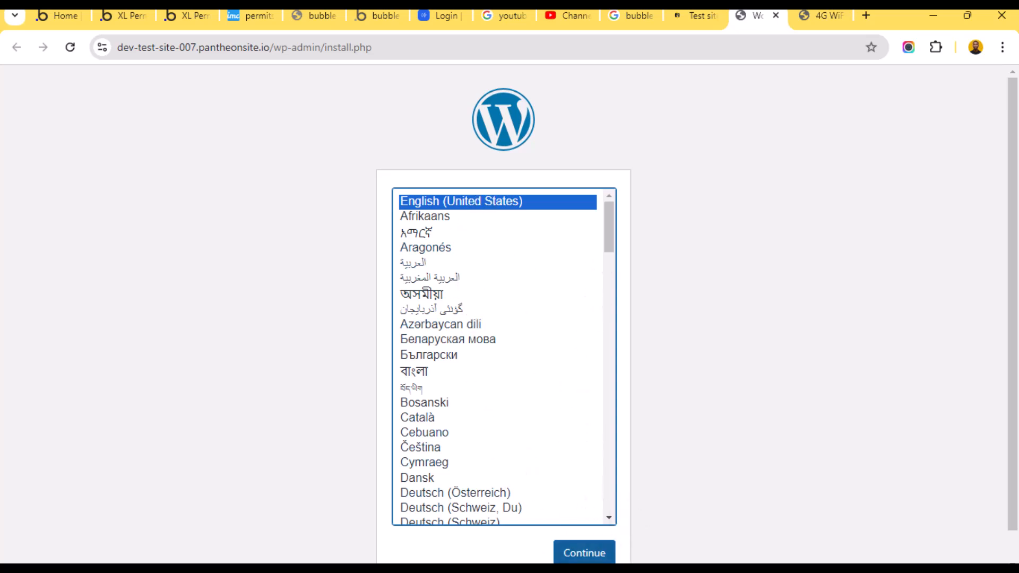
pyautogui.click(582, 555)
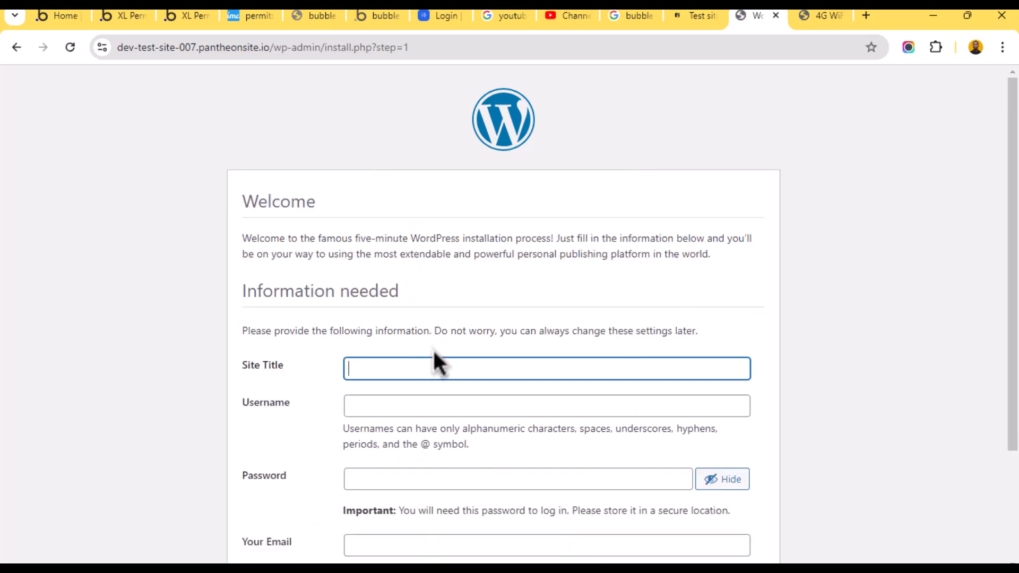
# - Set the site title to 'Test website'
pyautogui.click(442, 368)
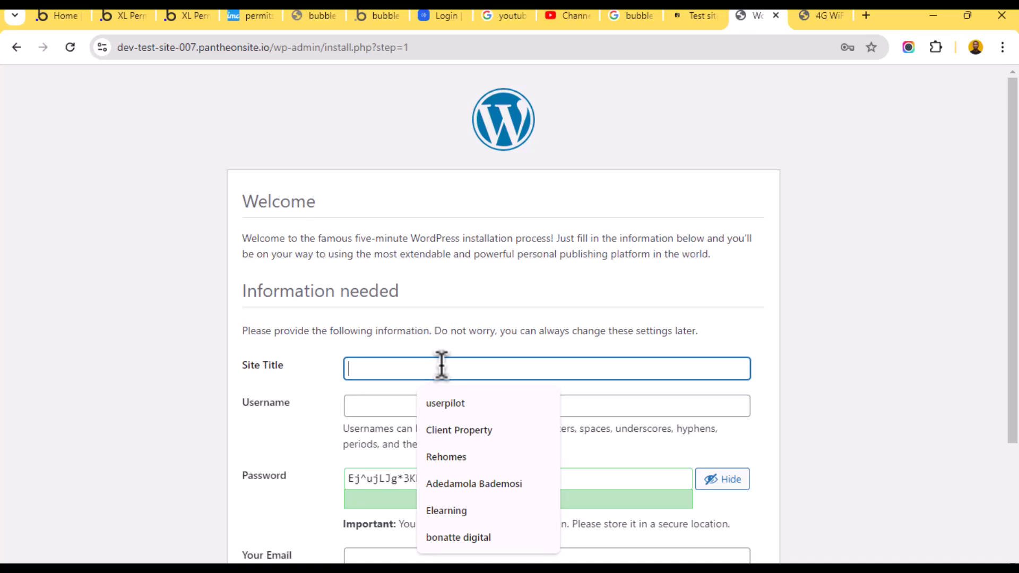
pyautogui.write('Test')
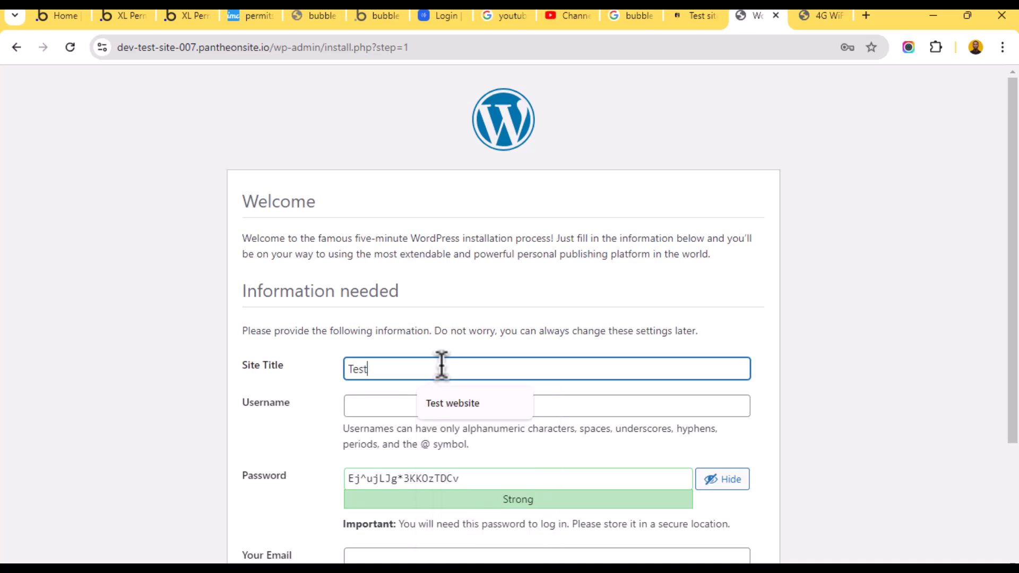
pyautogui.write(' webste')
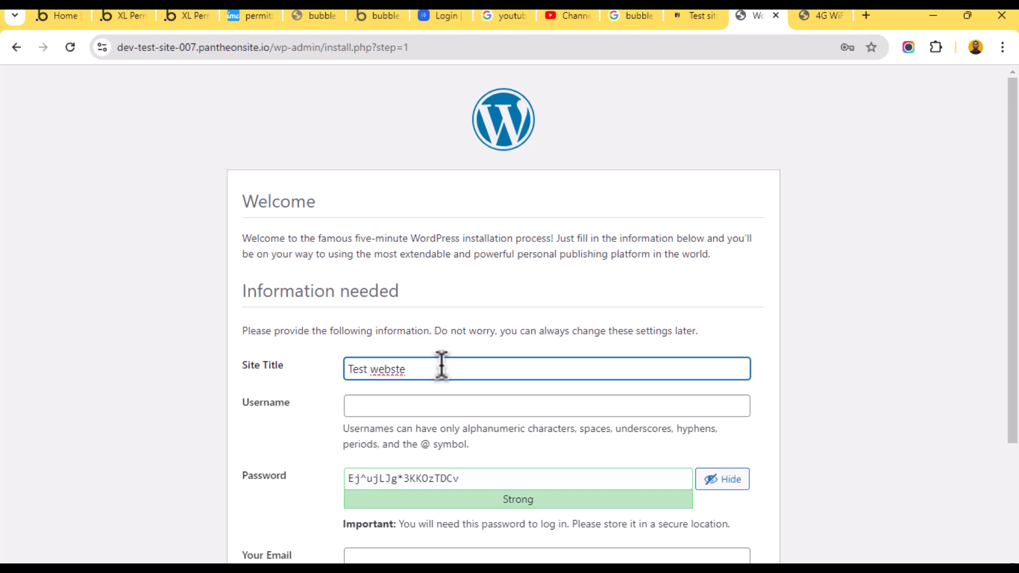
pyautogui.press('BackSpace')
pyautogui.press('BackSpace')
pyautogui.press('BackSpace')
pyautogui.write('ite 00')
pyautogui.click(383, 406)
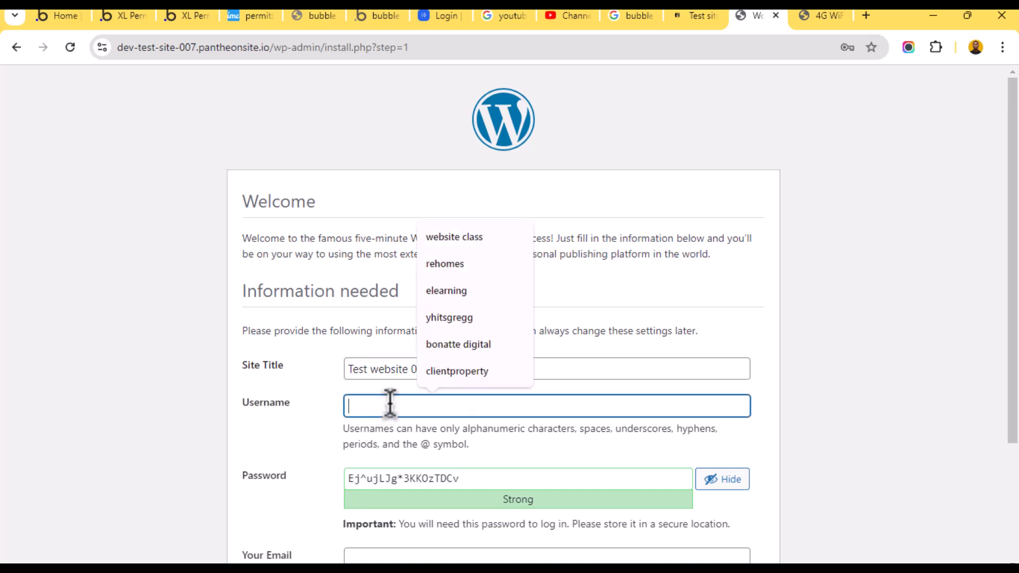
pyautogui.click(359, 369)
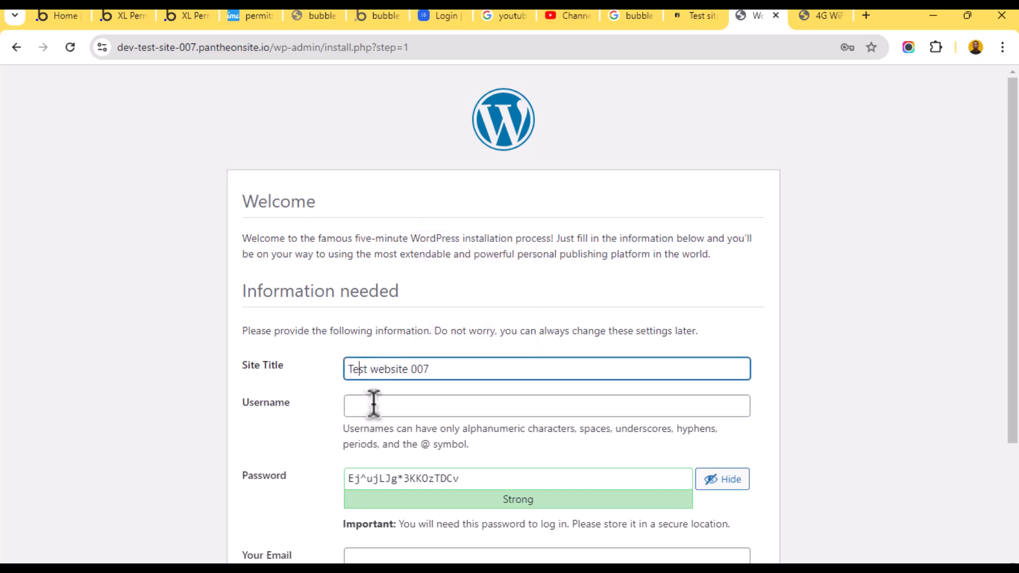
pyautogui.moveTo(412, 370); pyautogui.dragTo(469, 368)
pyautogui.press('BackSpace')
pyautogui.scroll(-3, 467, 368)
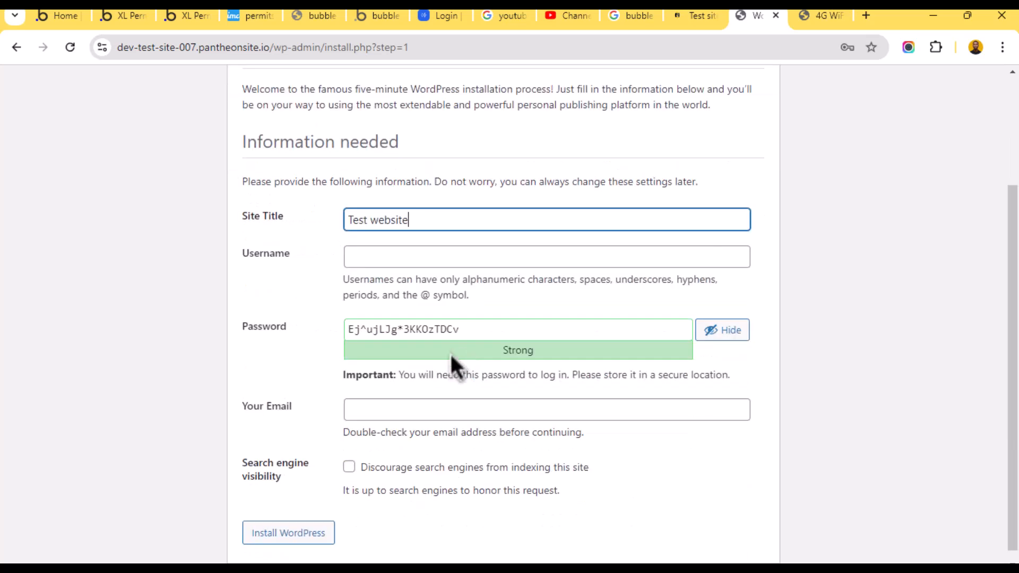
# - Enter the admin username
pyautogui.click(434, 256)
pyautogui.write('a')
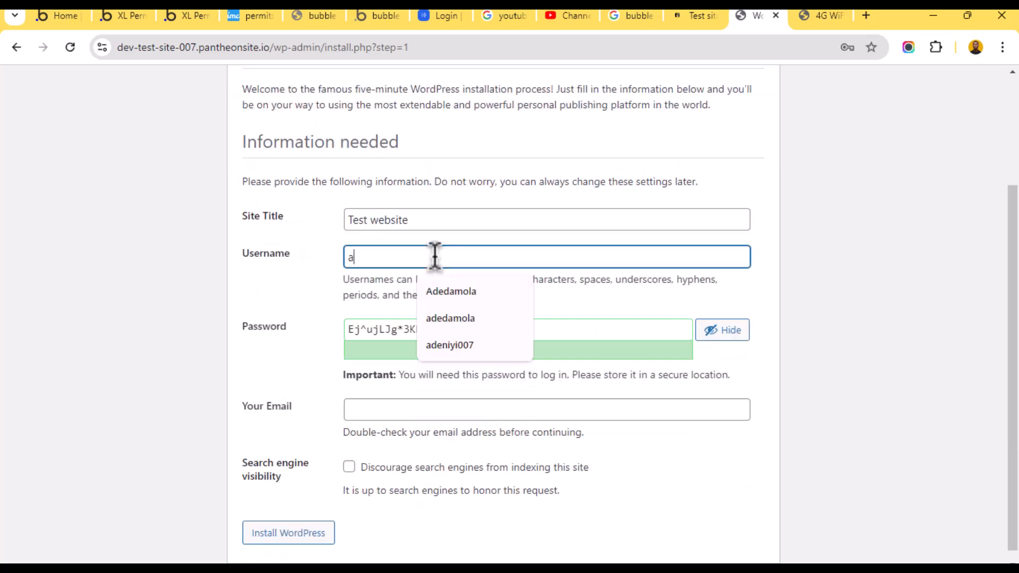
pyautogui.press('BackSpace')
pyautogui.write('yhitsgregg')
pyautogui.click(330, 340)
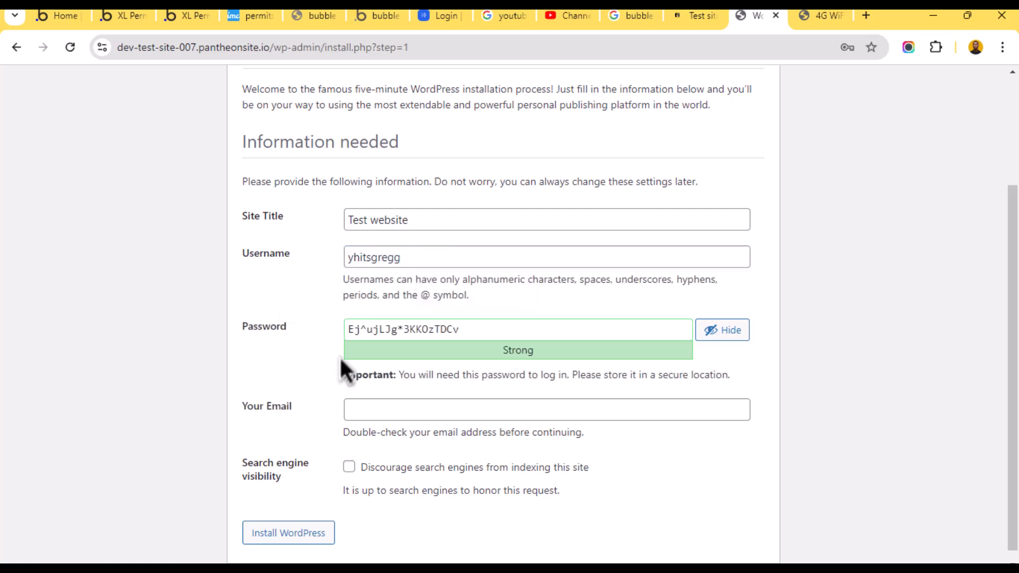
# - Replace the generated password with the browser's suggested strong password
pyautogui.click(610, 329)
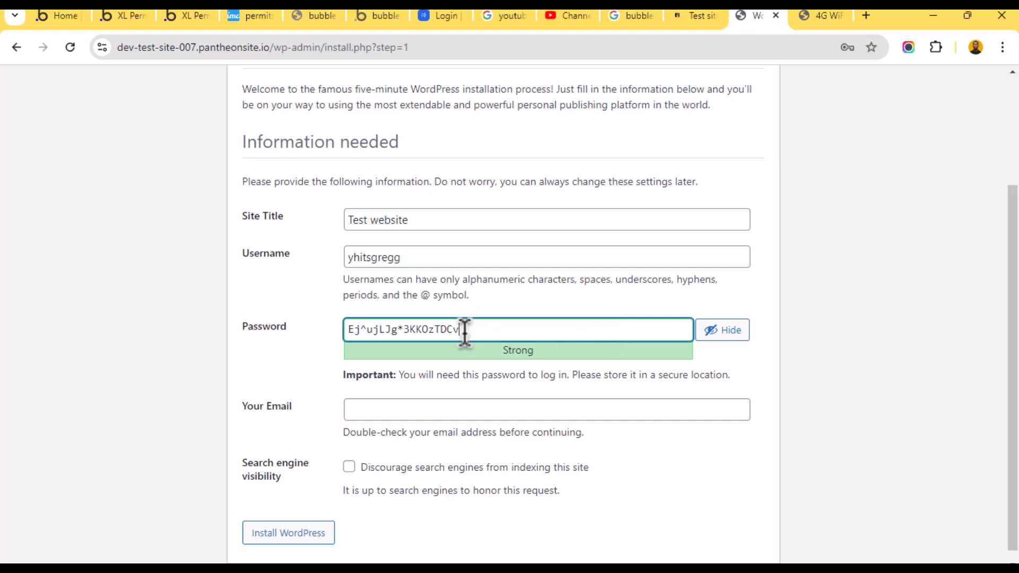
pyautogui.hotkey('ctrl', 'a')
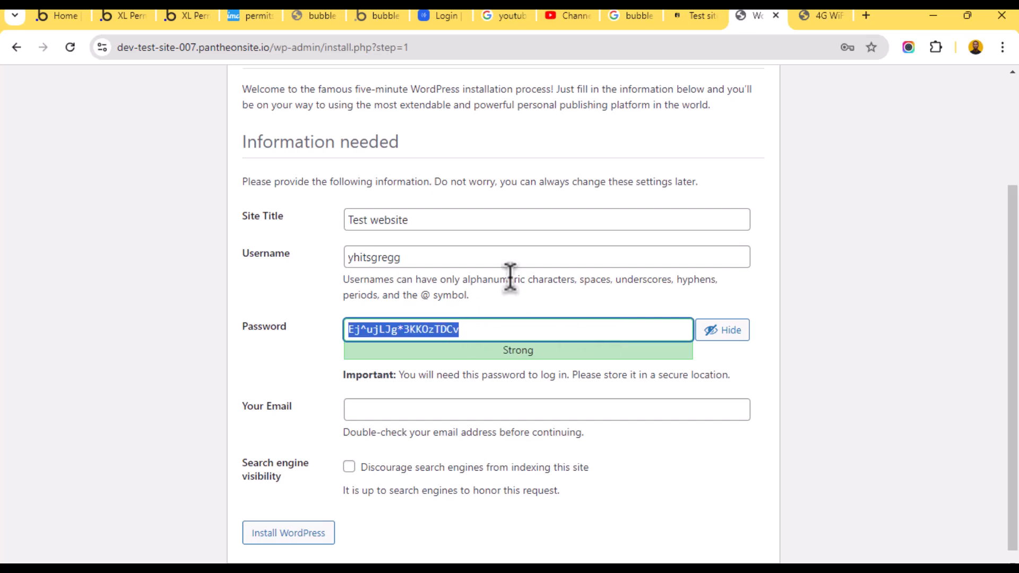
pyautogui.click(716, 332)
pyautogui.click(468, 329)
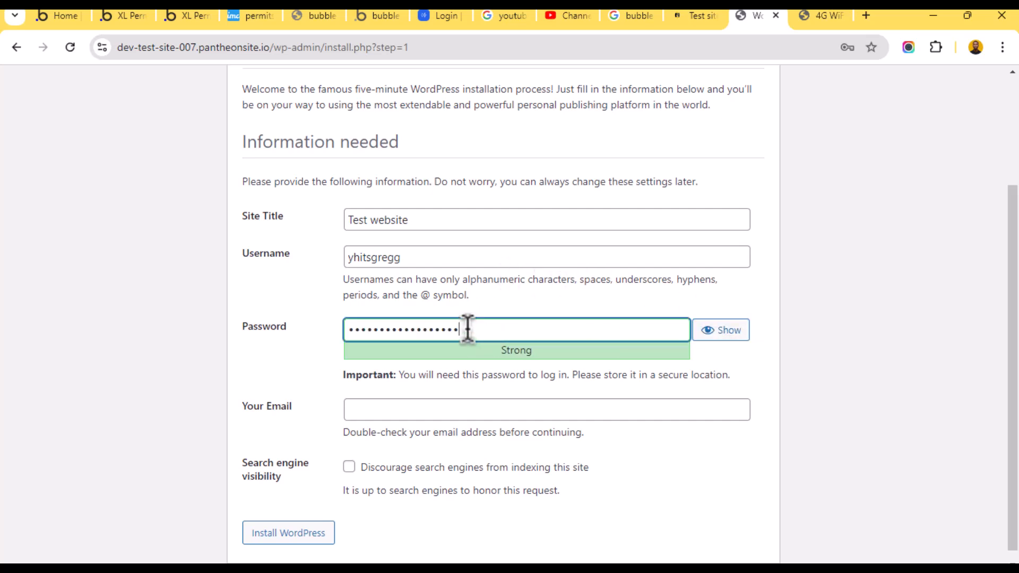
pyautogui.hotkey('ctrl', 'a')
pyautogui.press('BackSpace')
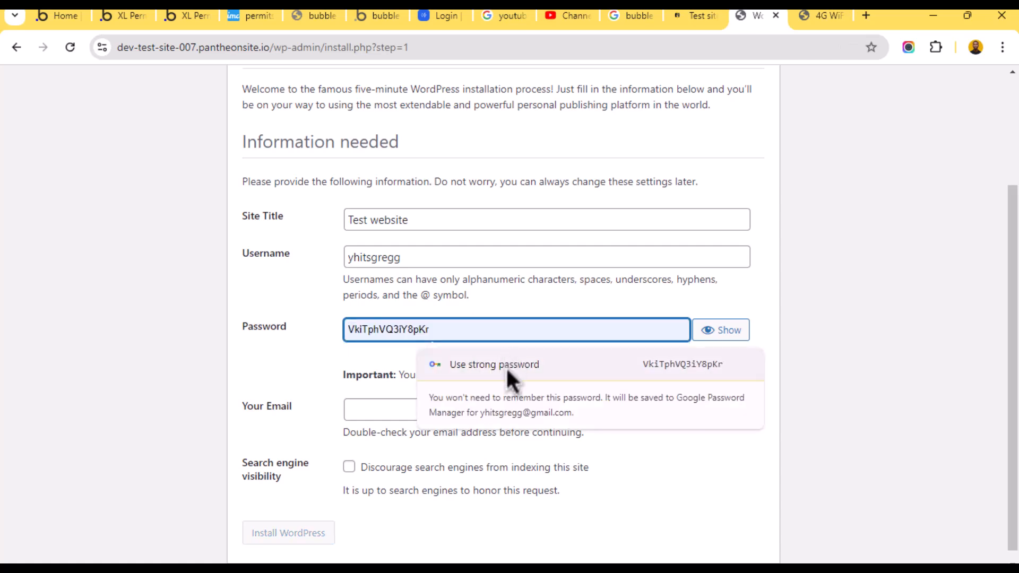
pyautogui.click(505, 366)
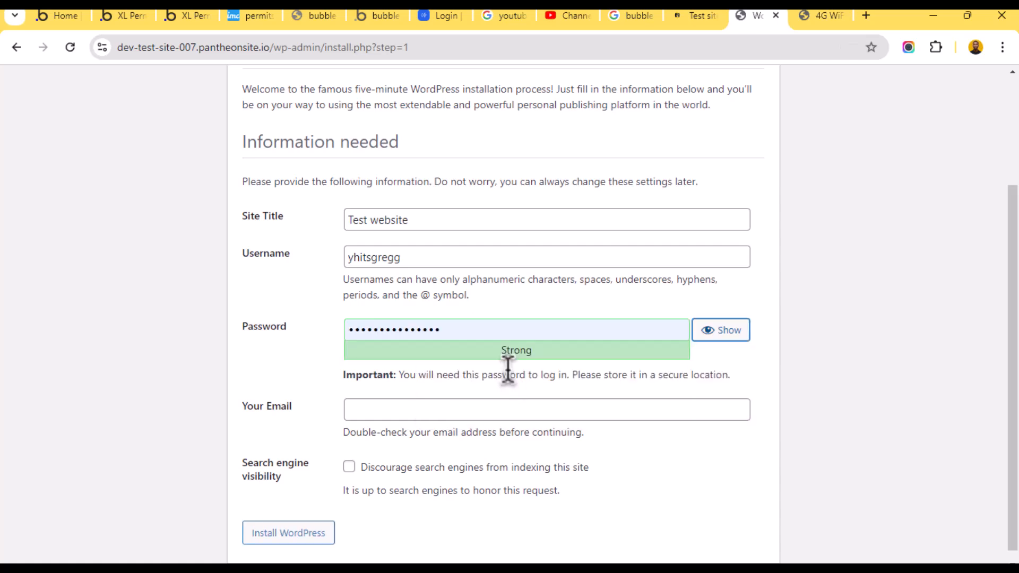
# - Fill in the admin e-mail and tick Discourage search engines from indexing
pyautogui.click(405, 410)
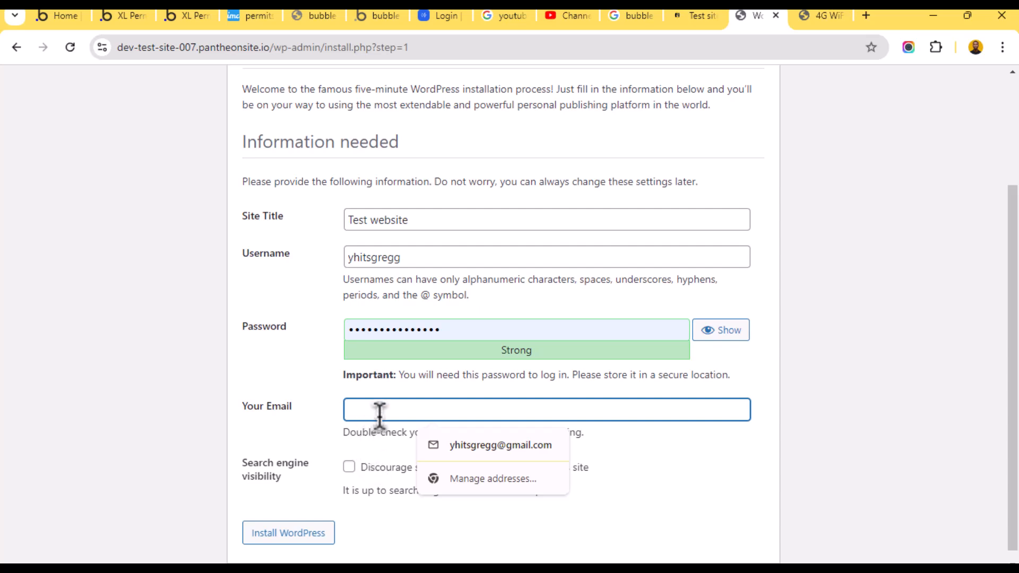
pyautogui.click(478, 445)
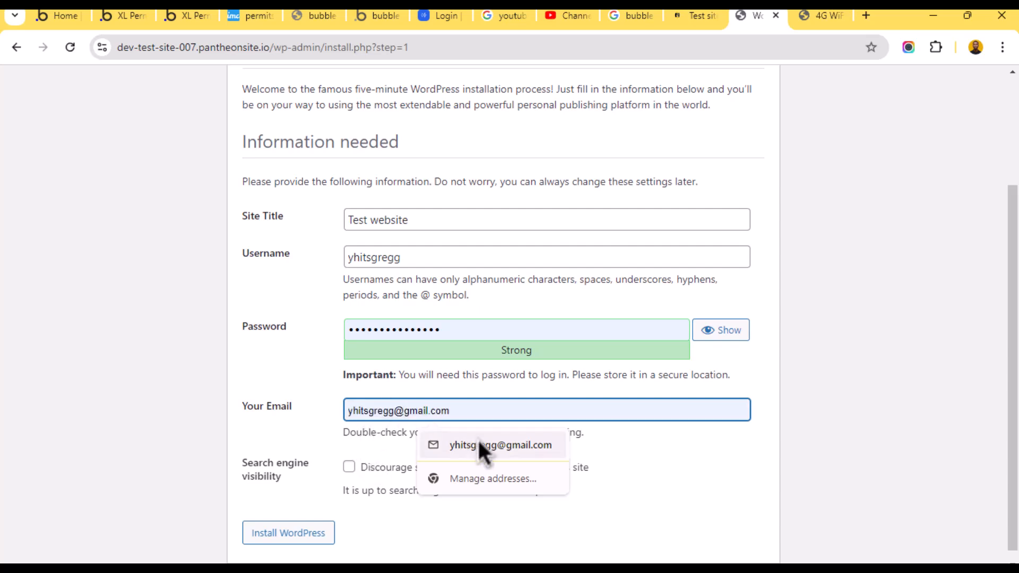
pyautogui.scroll(-1, 382, 452)
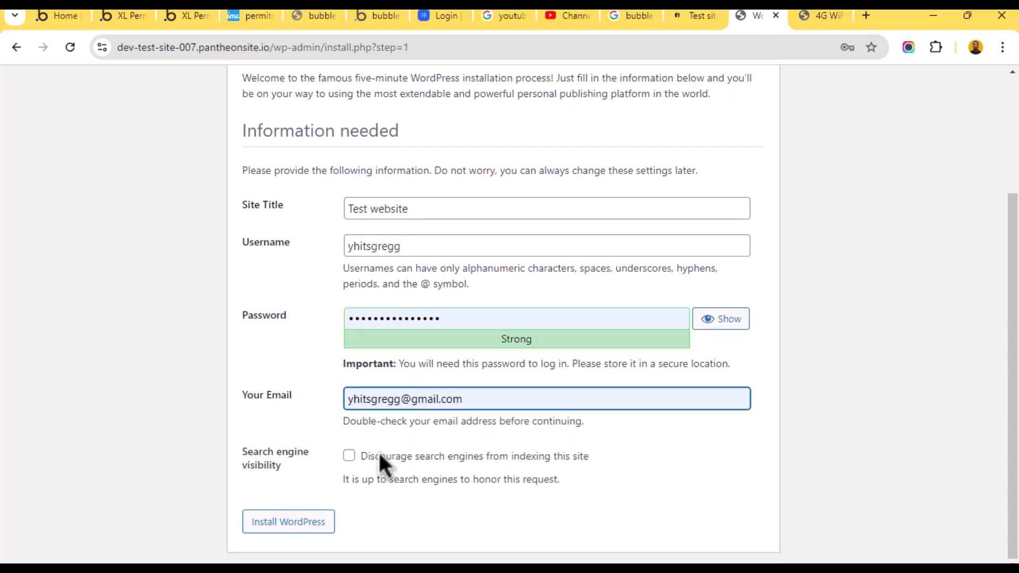
pyautogui.click(349, 456)
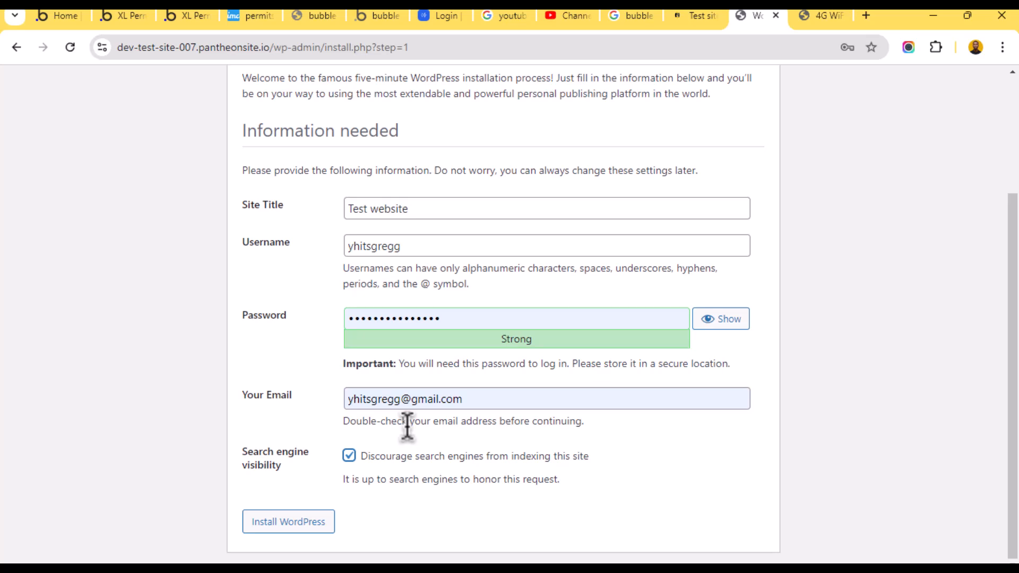
pyautogui.click(500, 399)
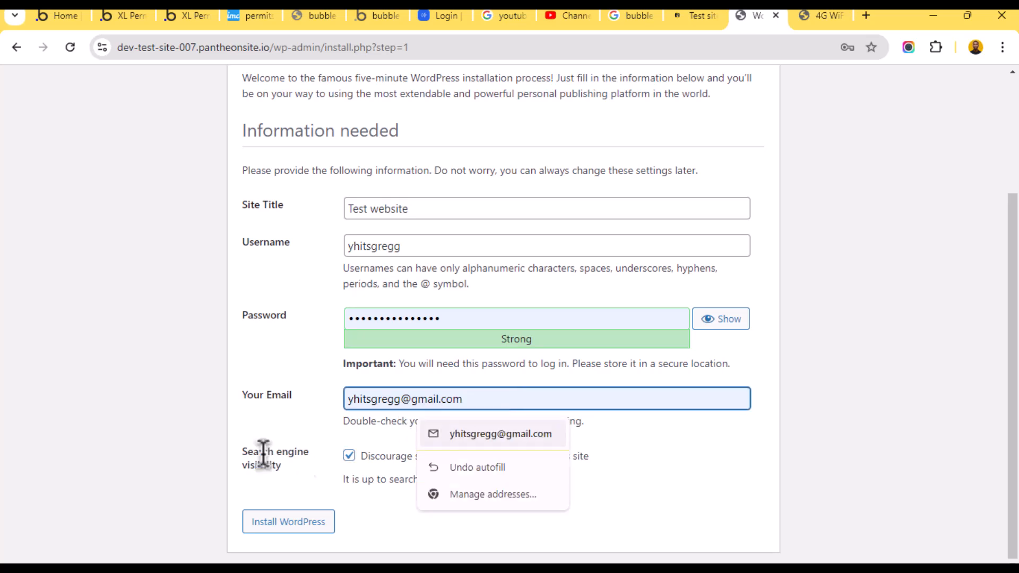
pyautogui.click(287, 440)
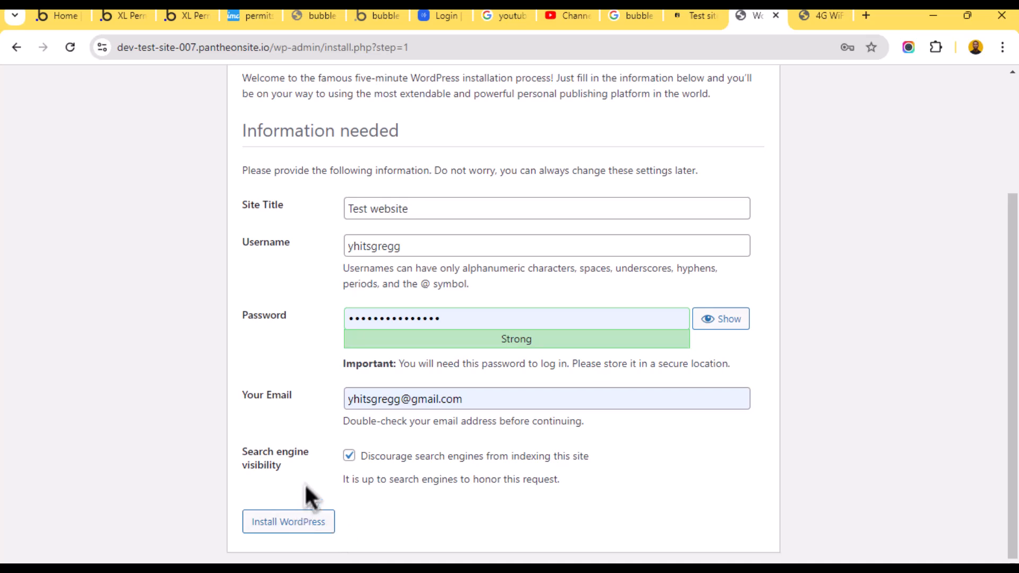
pyautogui.scroll(1, 345, 432)
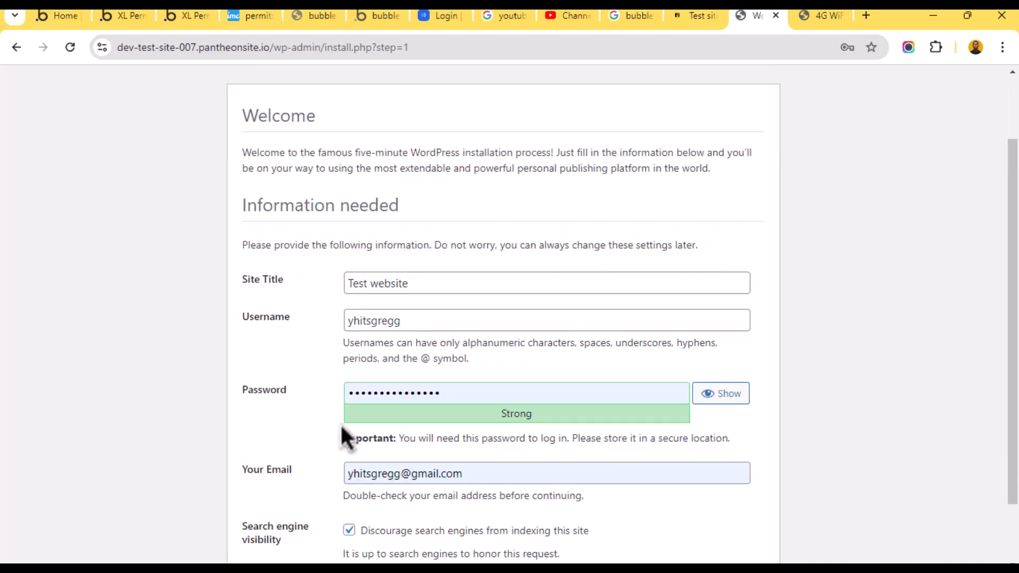
pyautogui.scroll(-1, 291, 557)
# - Run the WordPress installation and proceed to the login page
pyautogui.click(306, 531)
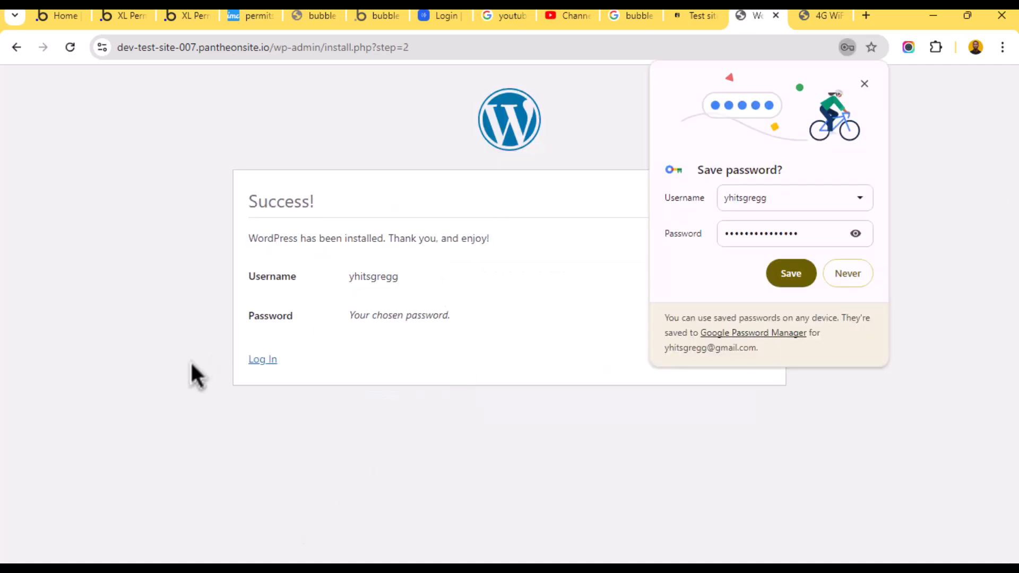
pyautogui.click(864, 84)
pyautogui.click(262, 359)
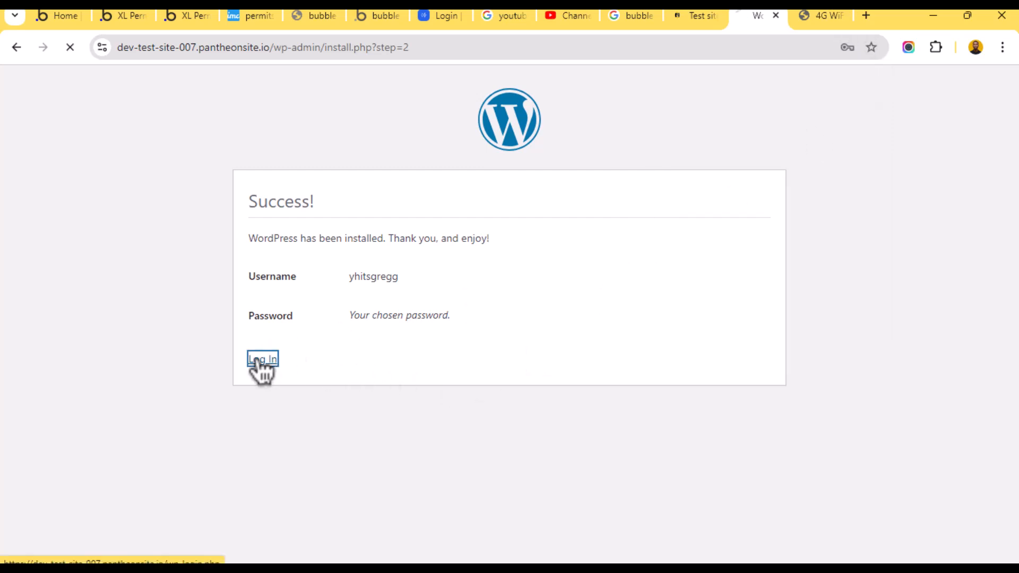
# - Fill in the admin username and password on the login page
pyautogui.click(457, 354)
pyautogui.click(482, 301)
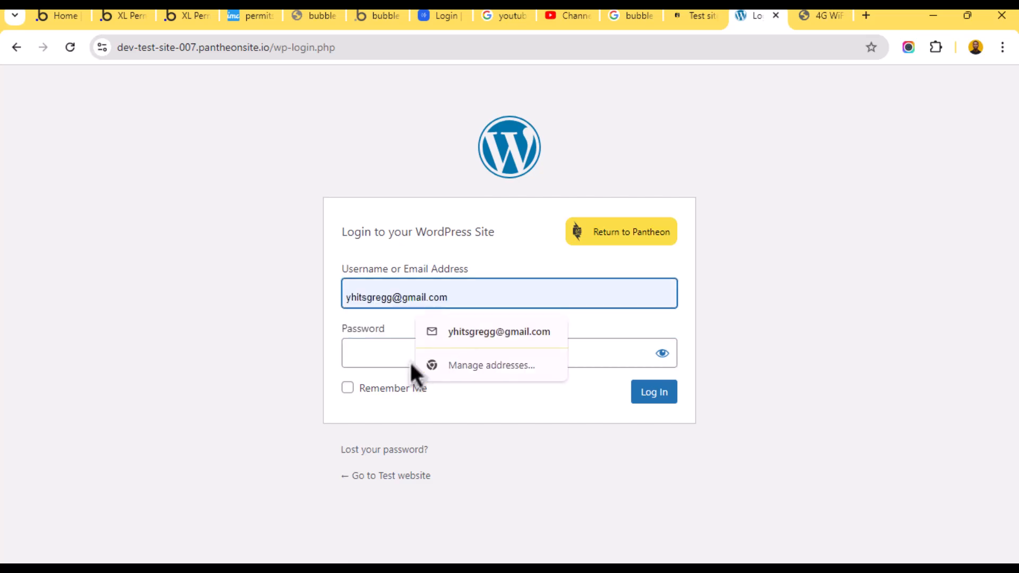
pyautogui.click(377, 360)
pyautogui.click(449, 288)
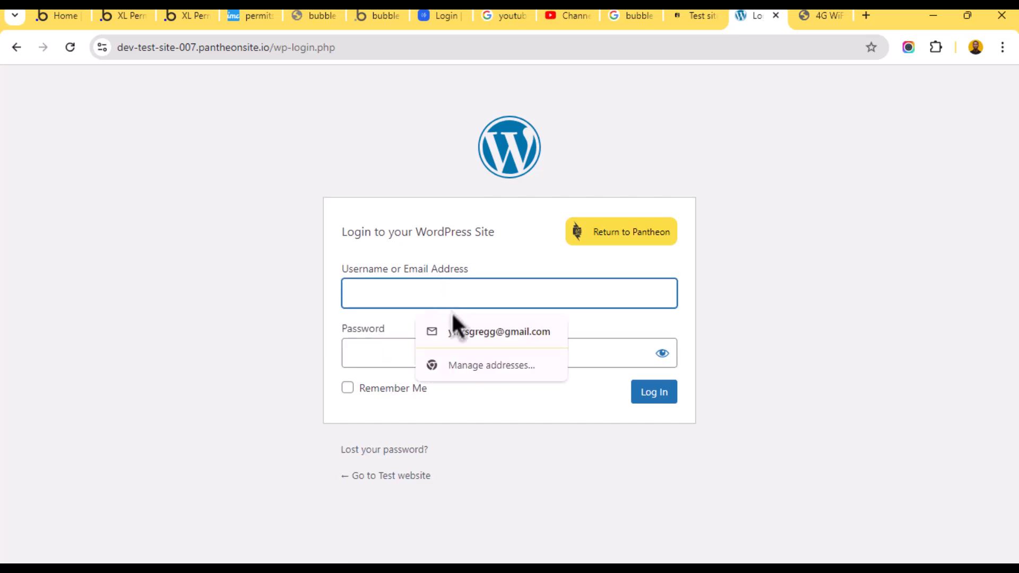
pyautogui.click(371, 350)
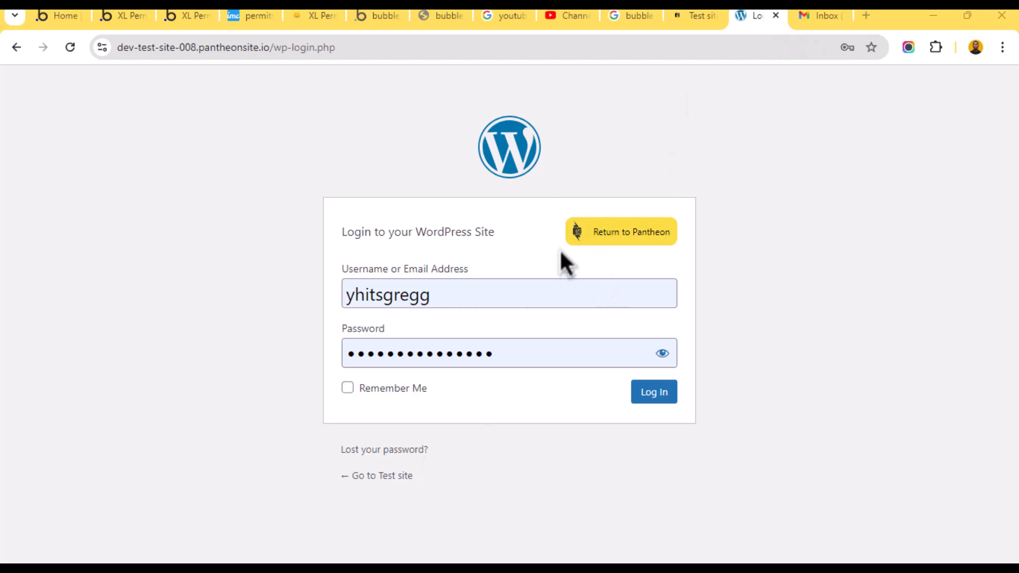
pyautogui.click(816, 15)
pyautogui.click(751, 15)
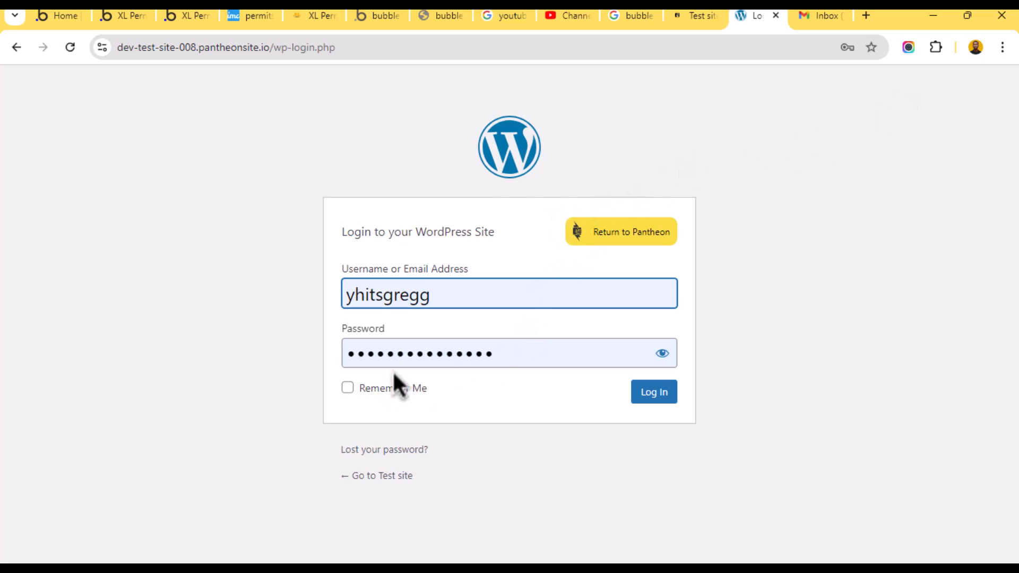
# - Log in and dismiss the dashboard Welcome panel
pyautogui.click(653, 393)
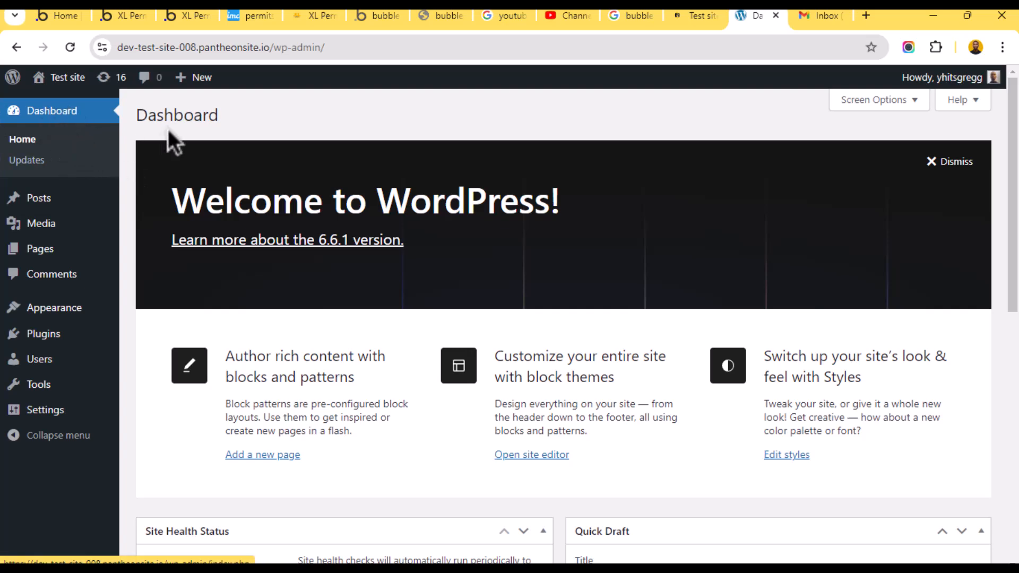
pyautogui.scroll(-8, 432, 352)
pyautogui.scroll(8, 435, 351)
pyautogui.click(933, 162)
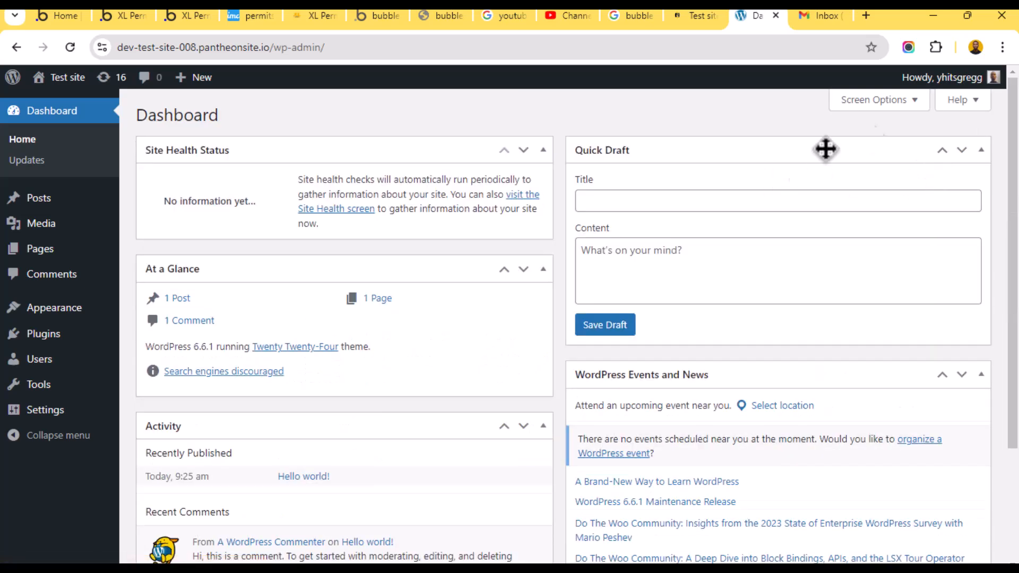
# - Collapse Site Health Status and reorder widgets so Activity is first, At a Glance last
pyautogui.click(543, 151)
pyautogui.click(525, 150)
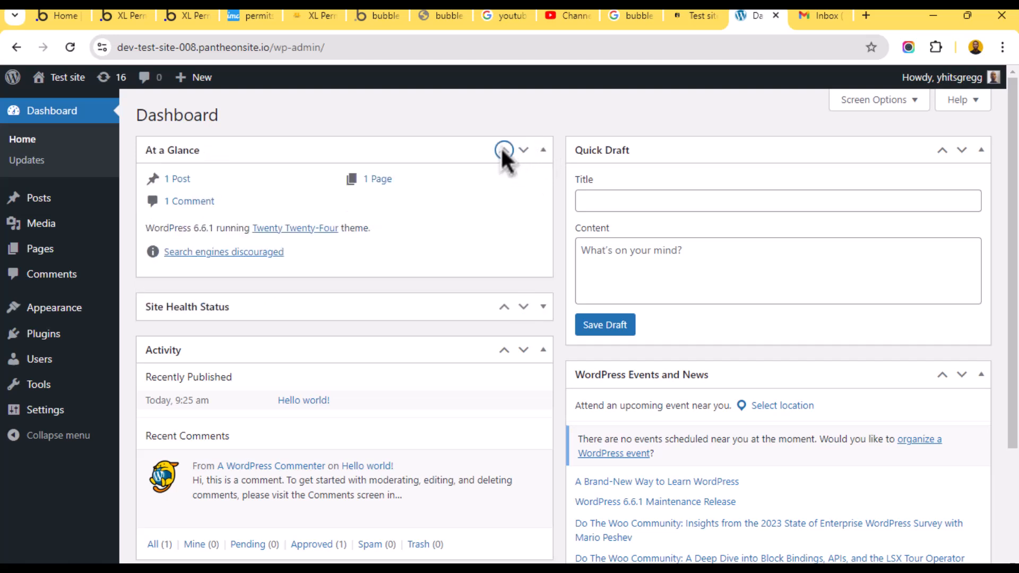
pyautogui.click(524, 150)
pyautogui.click(524, 150)
pyautogui.click(524, 150)
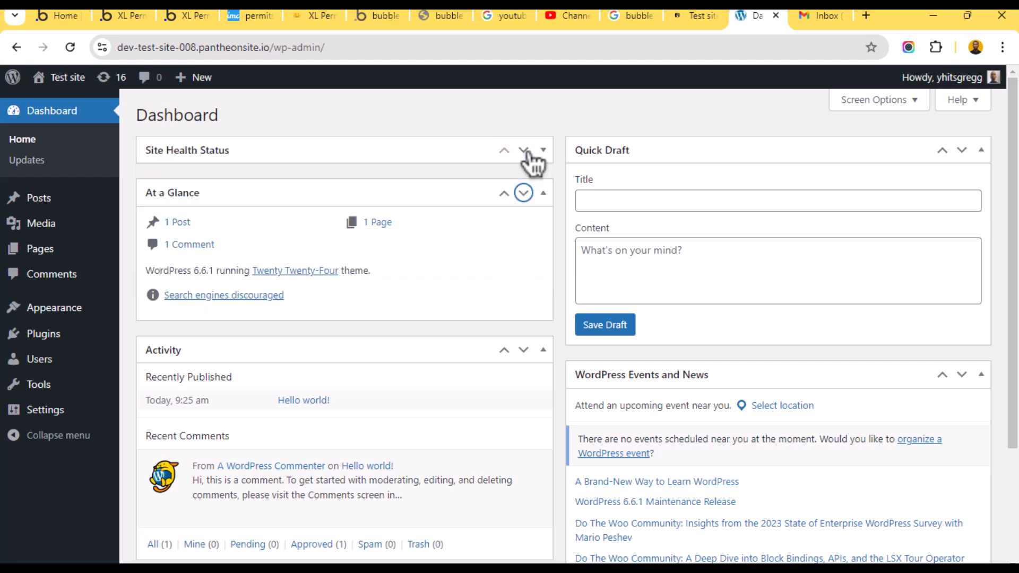
pyautogui.click(524, 194)
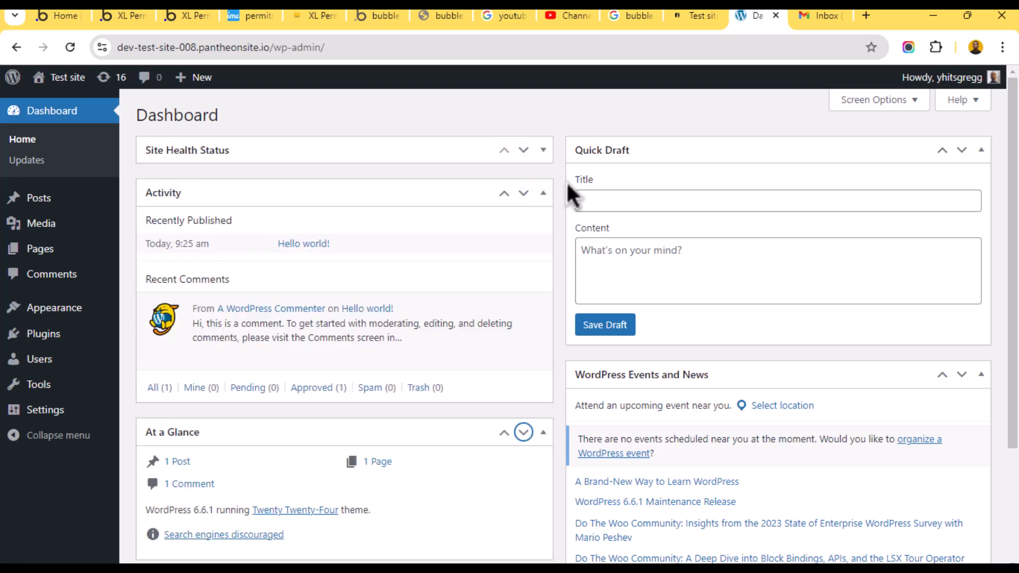
pyautogui.click(504, 193)
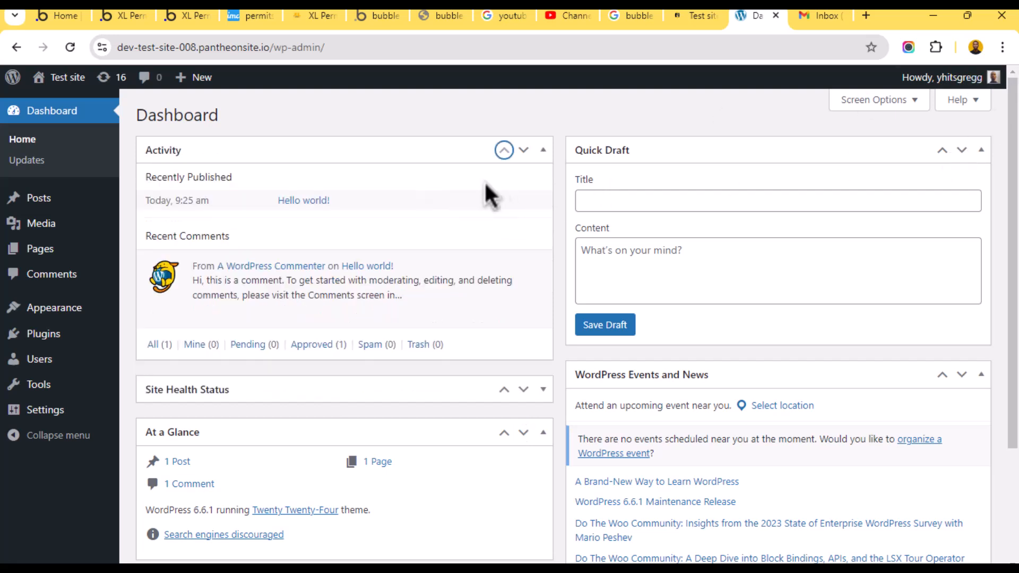
pyautogui.click(22, 141)
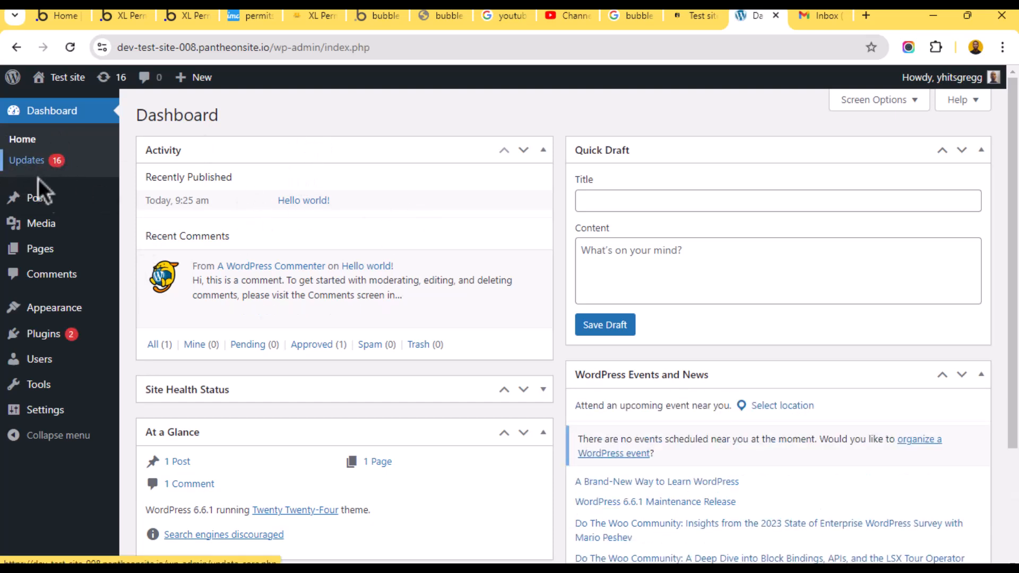
# - Browse the All Posts list, then go to the empty Media Library
pyautogui.moveTo(49, 204)
pyautogui.click(49, 205)
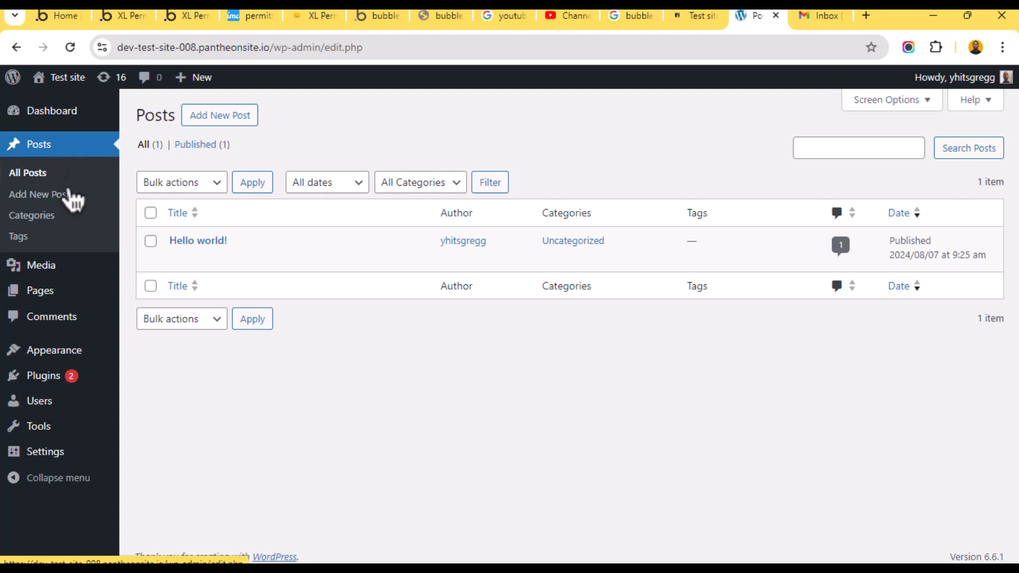
pyautogui.click(20, 151)
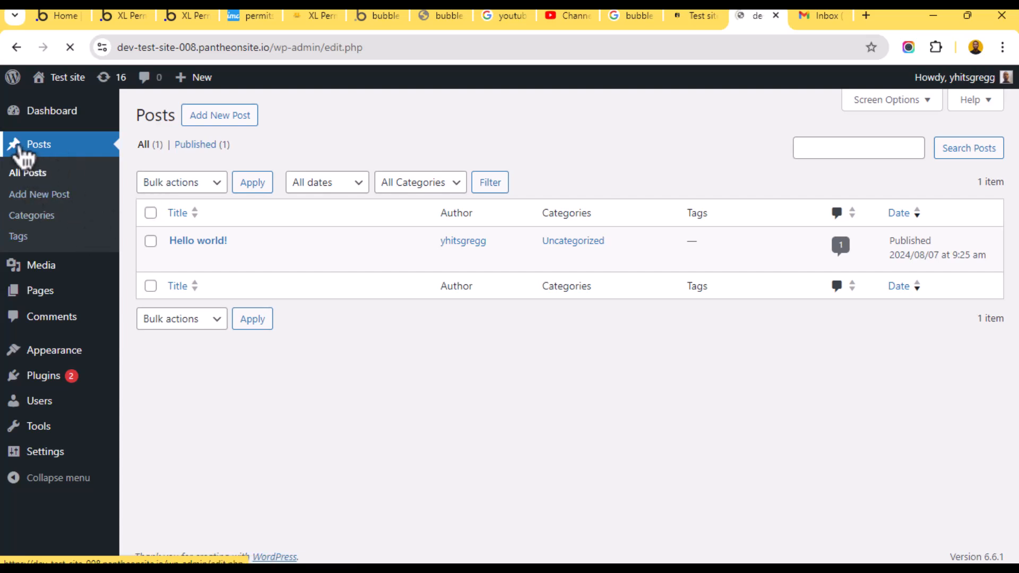
pyautogui.moveTo(256, 260)
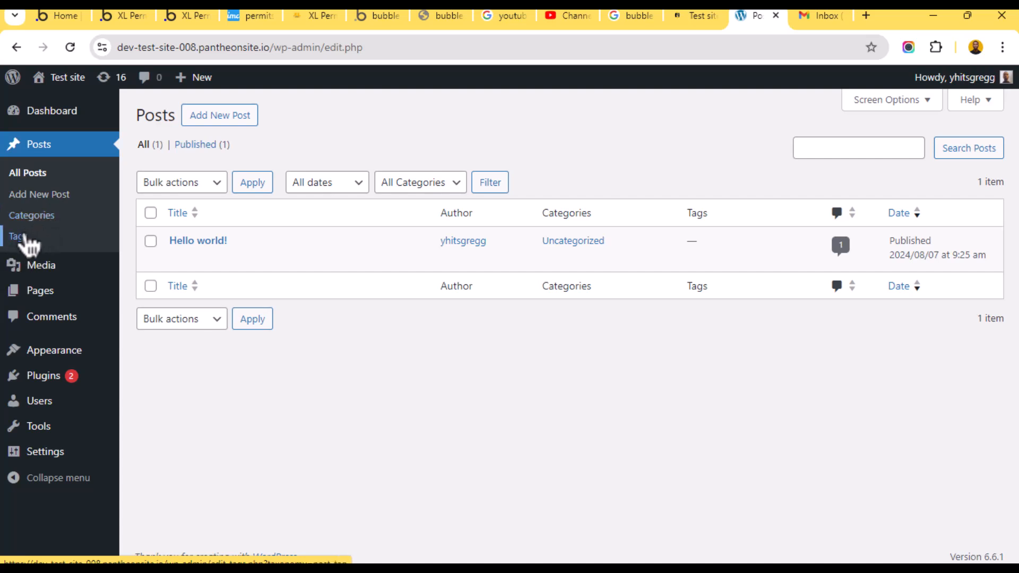
pyautogui.moveTo(59, 276)
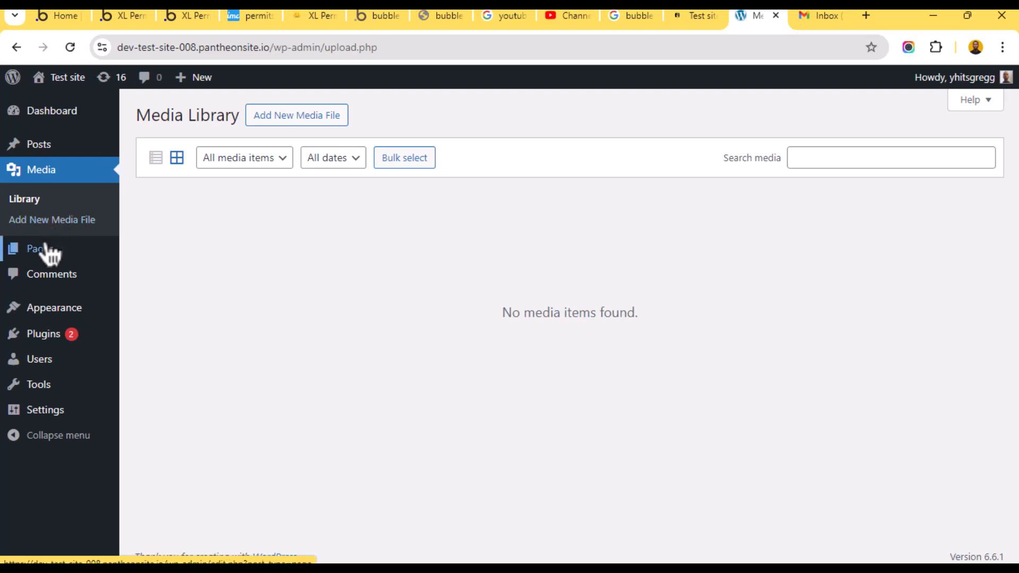
# - Look over Pages and open the Comments list
pyautogui.moveTo(49, 256)
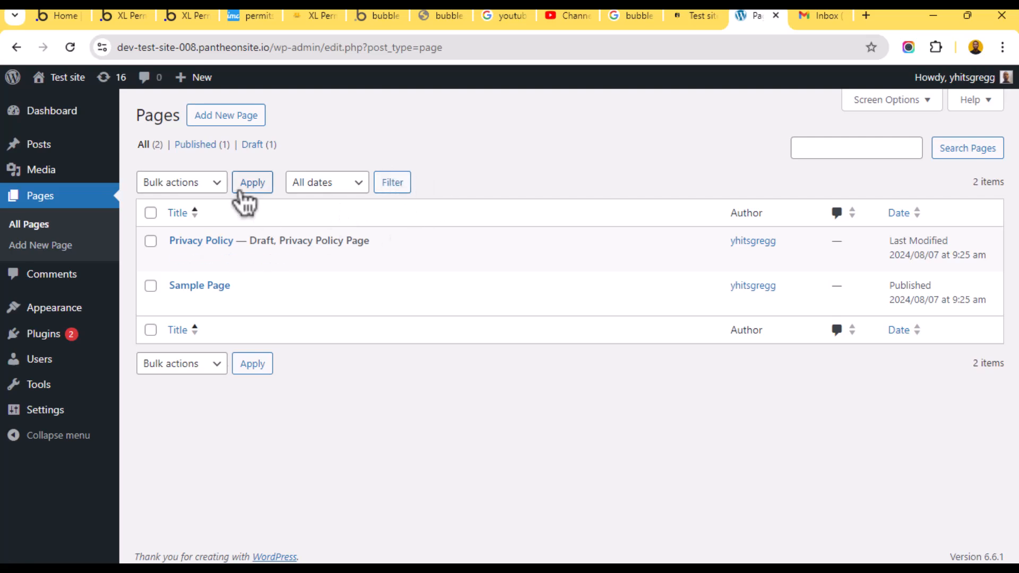
pyautogui.click(45, 278)
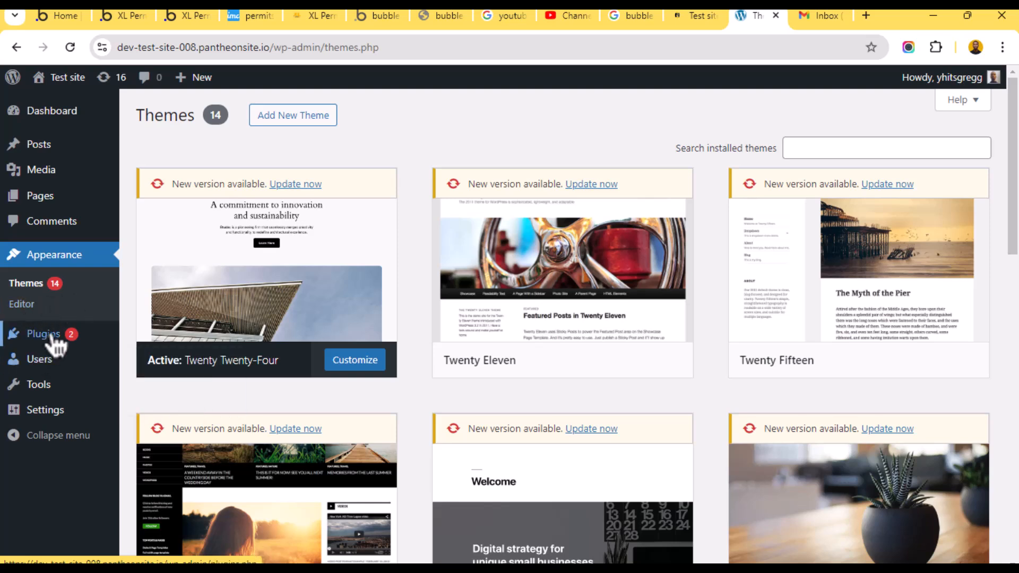
# - Look over the two installed plugins, then open the Users list with its single administrator
pyautogui.moveTo(51, 339)
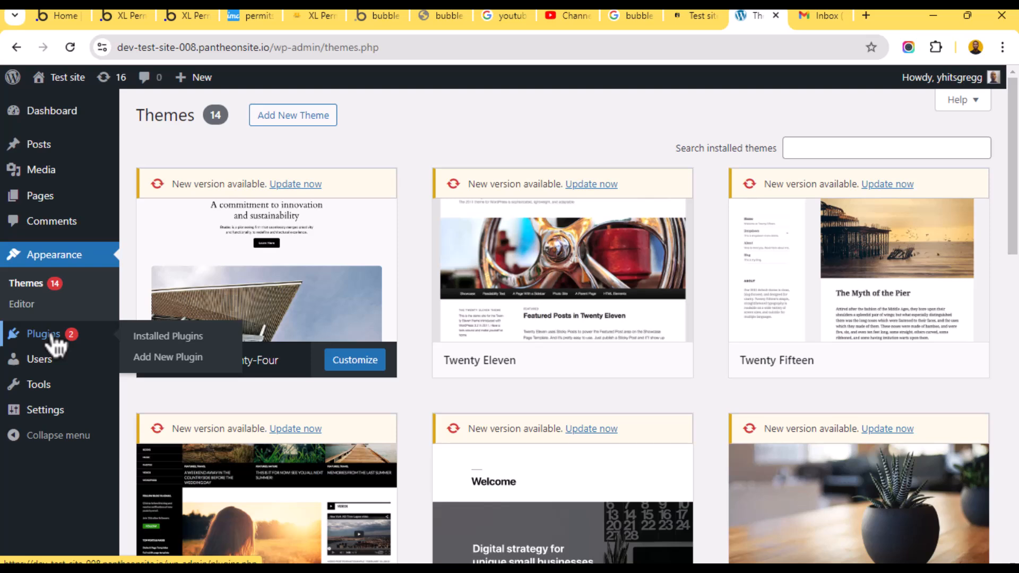
pyautogui.click(52, 340)
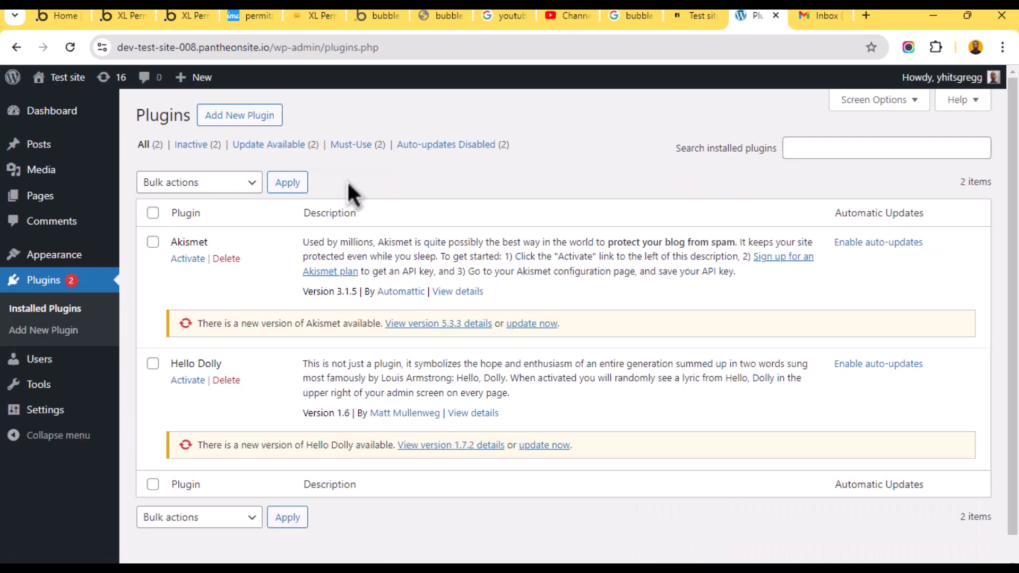
pyautogui.scroll(-1, 264, 302)
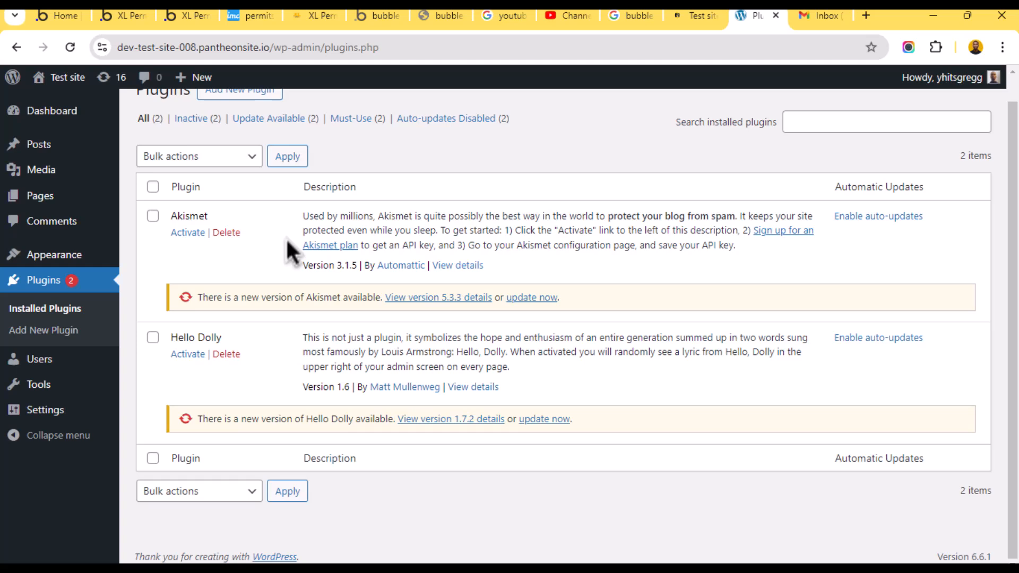
pyautogui.scroll(1, 371, 209)
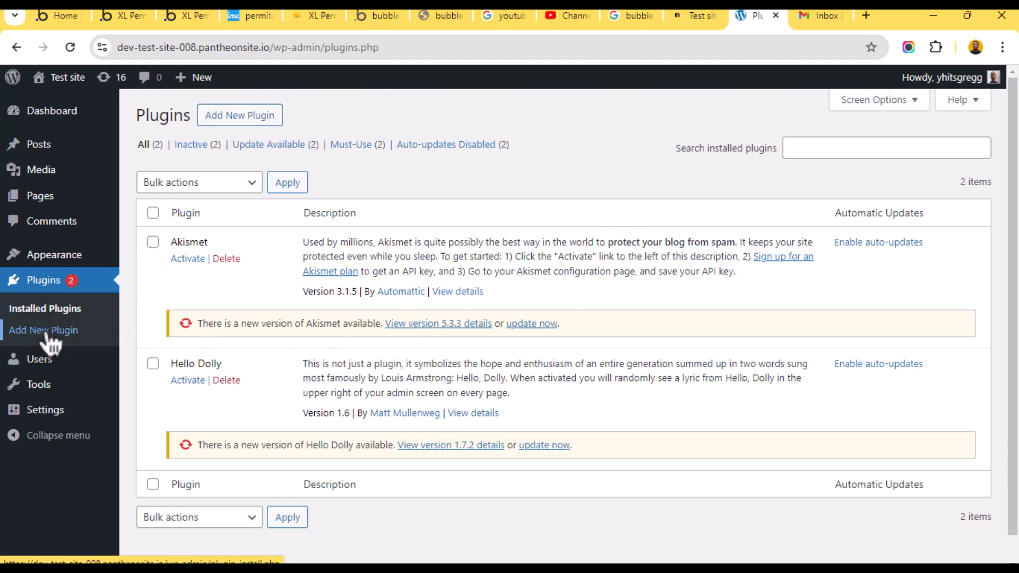
pyautogui.click(56, 362)
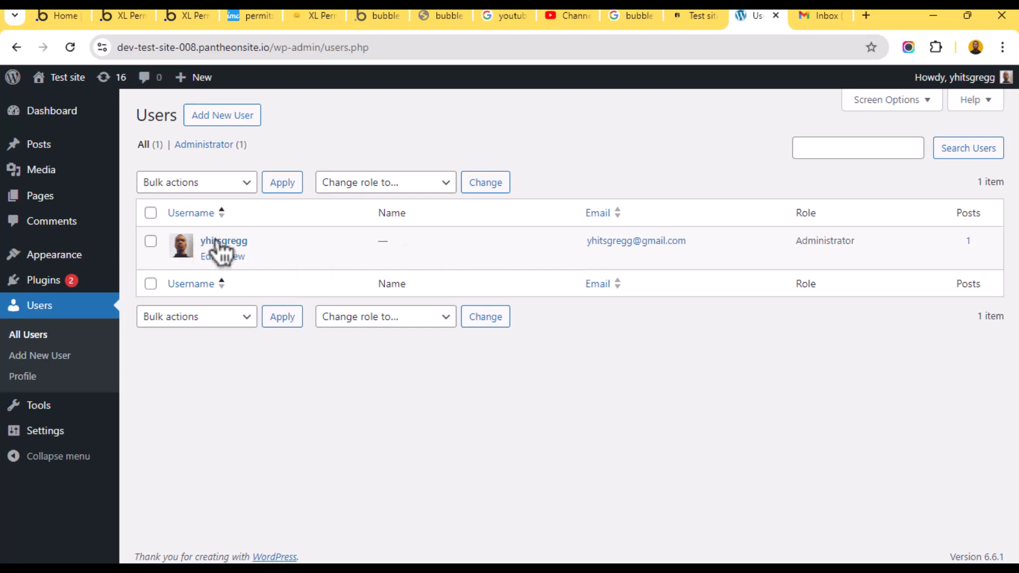
# - Check Tools and General Settings (site title 'Test site', empty tagline), then return to Themes
pyautogui.click(34, 406)
pyautogui.scroll(-1, 60, 413)
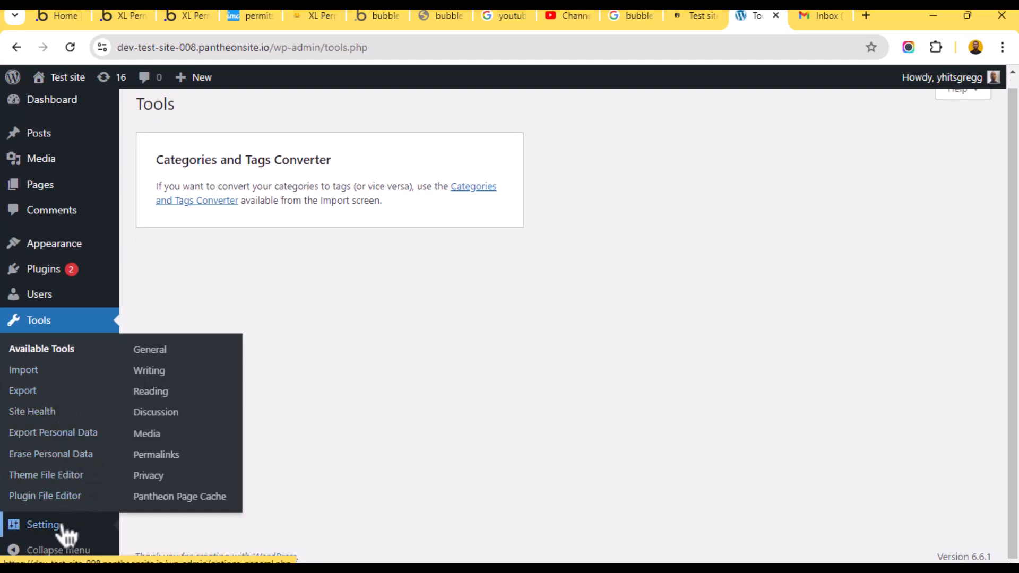
pyautogui.click(62, 525)
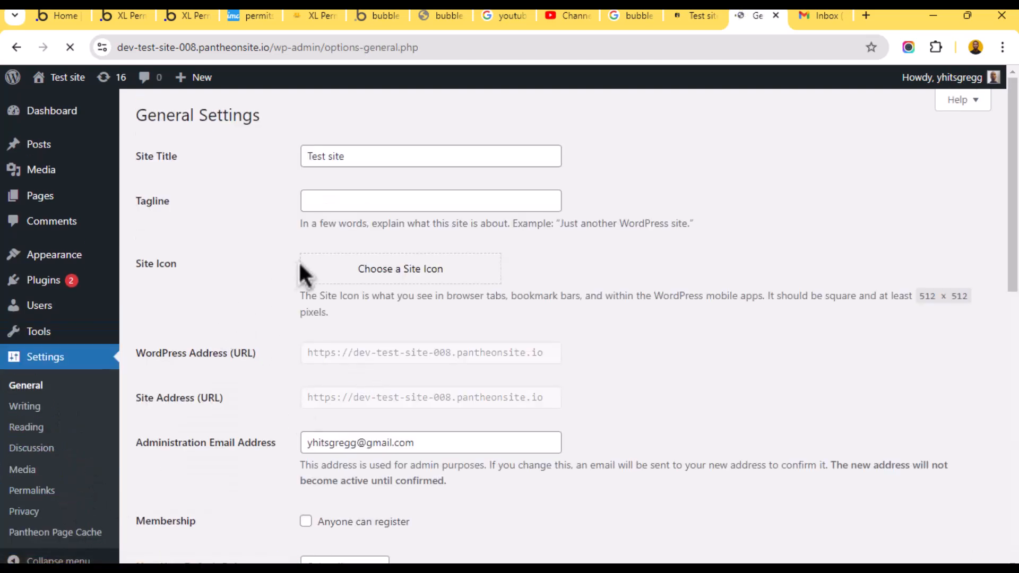
pyautogui.scroll(-4, 95, 175)
pyautogui.scroll(4, 95, 174)
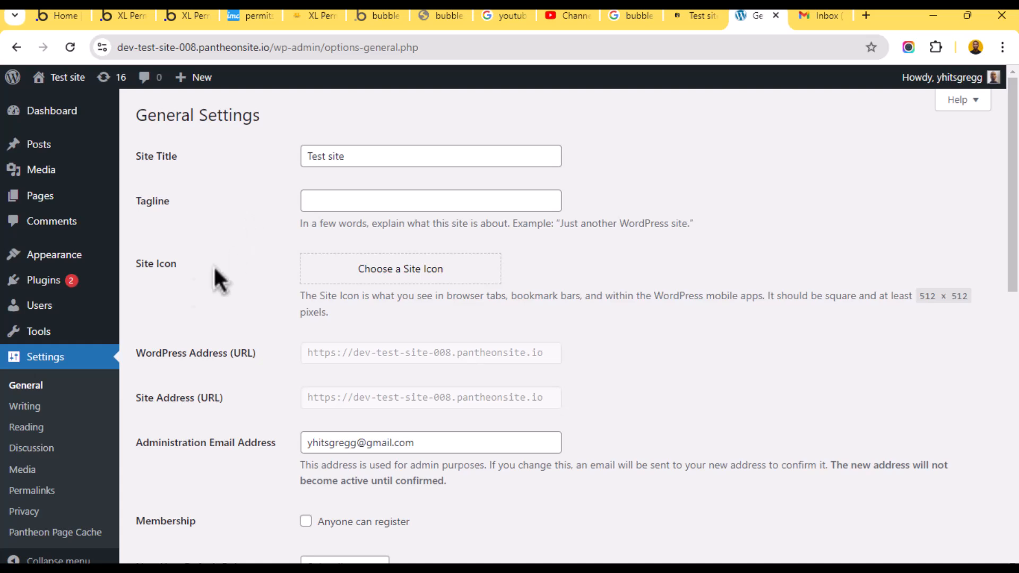
pyautogui.click(60, 260)
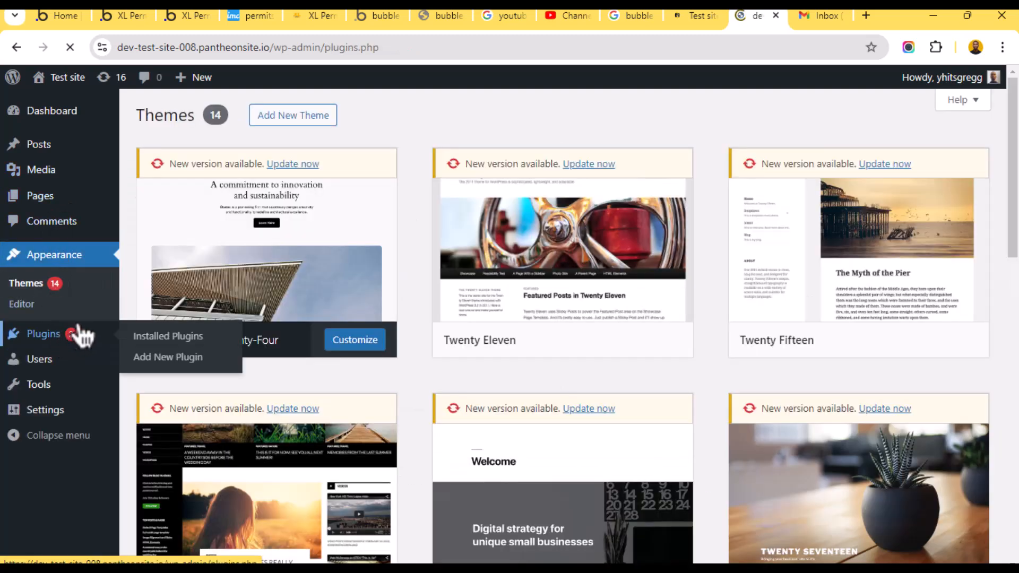
# - Open Add Plugins, peek at the Upload Plugin panel, then return to the Add Plugins page
pyautogui.click(66, 339)
pyautogui.click(227, 122)
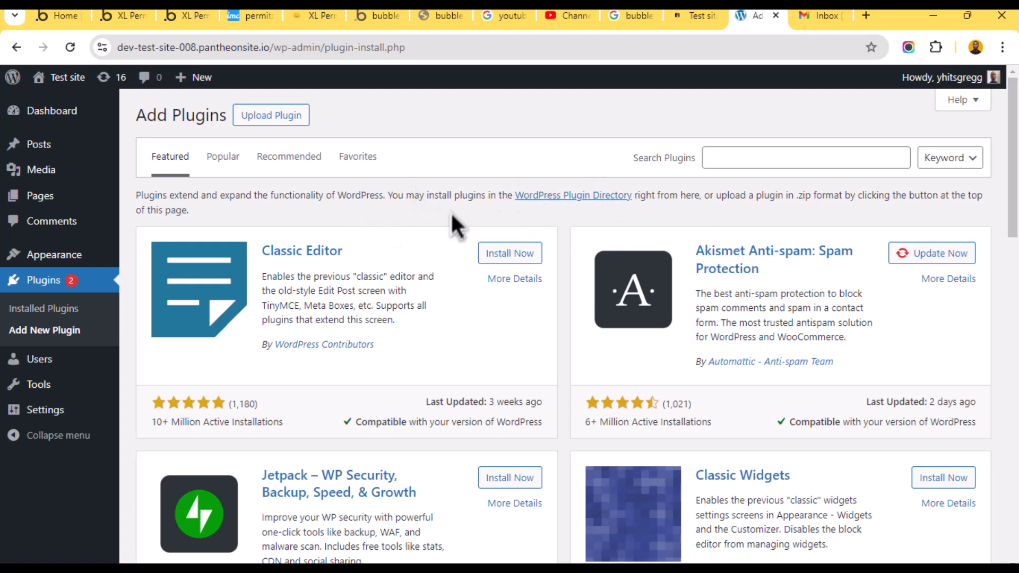
pyautogui.scroll(-3, 693, 292)
pyautogui.scroll(3, 700, 291)
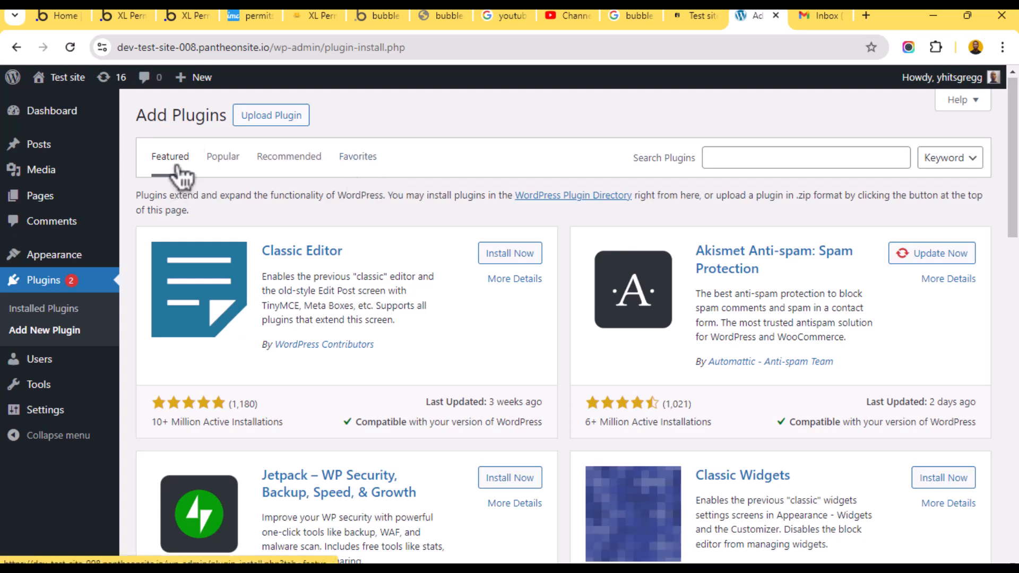
pyautogui.click(287, 123)
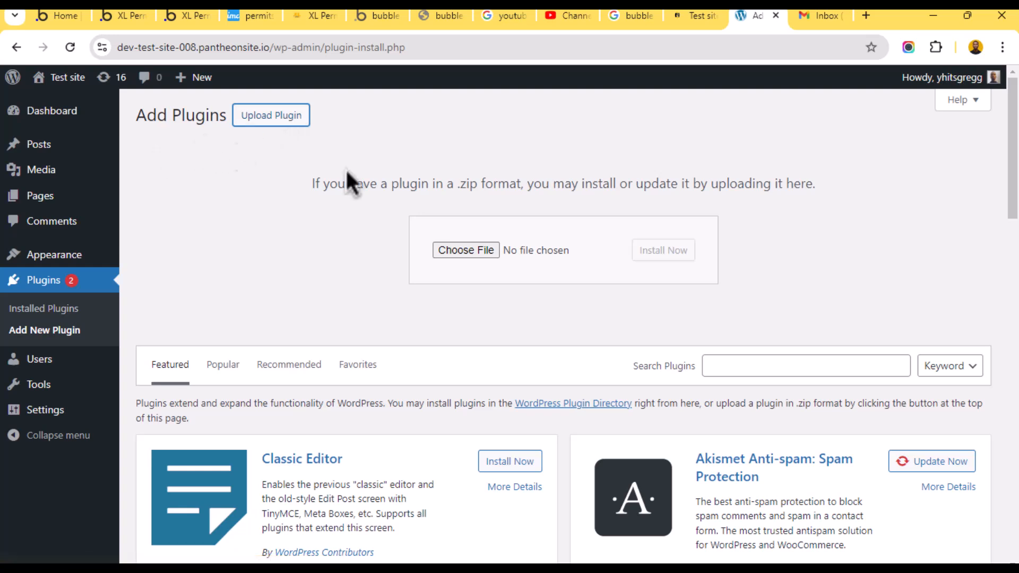
pyautogui.click(53, 280)
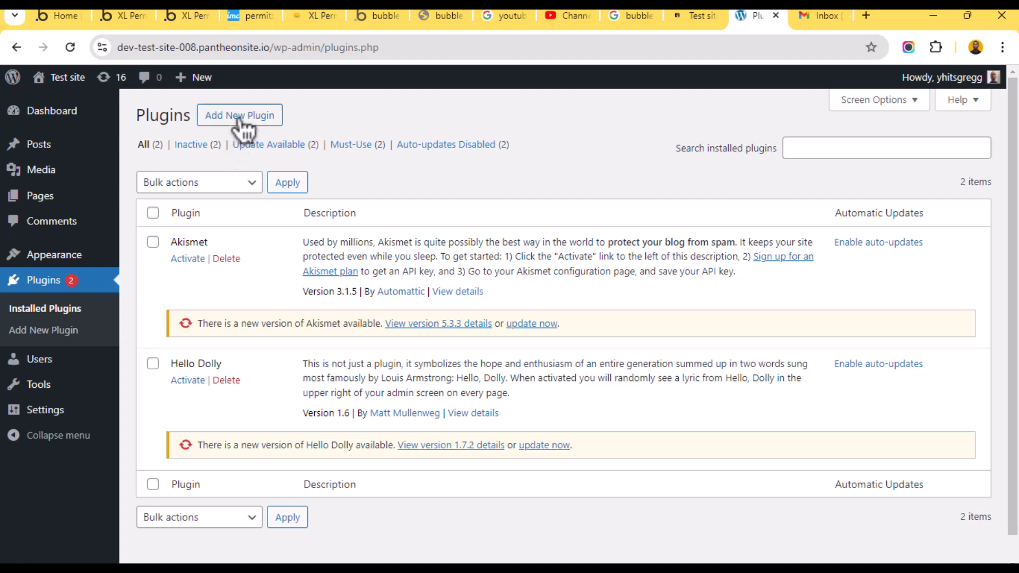
pyautogui.click(239, 118)
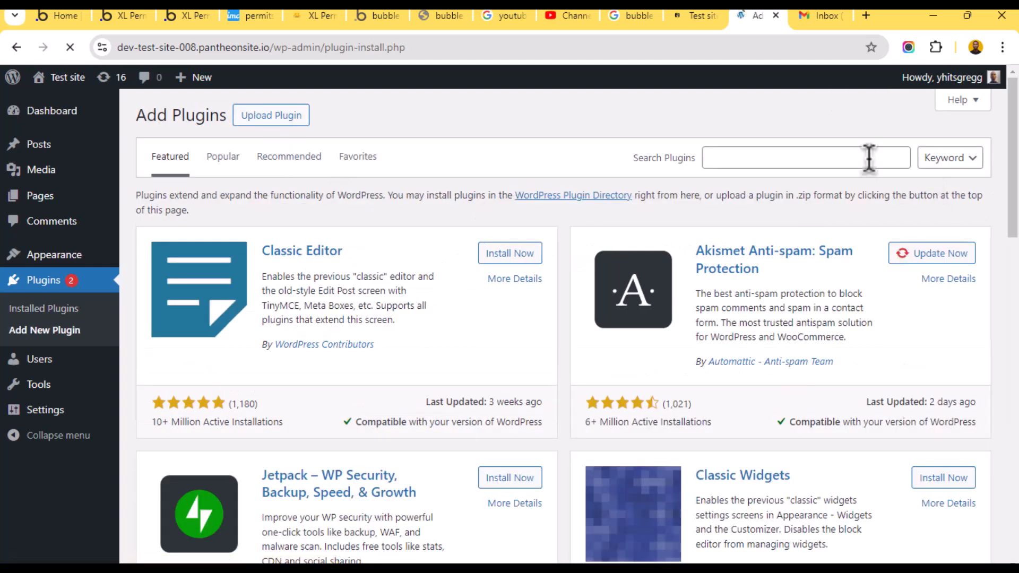
# - Search plugins for 'Elementor', then install and activate Elementor Website Builder
pyautogui.click(869, 157)
pyautogui.write('Elem')
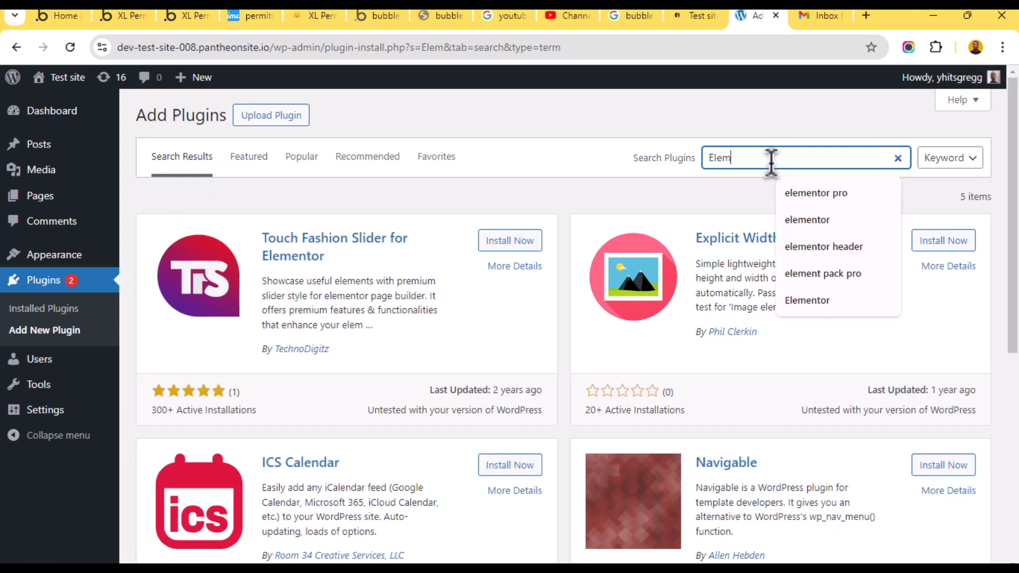
pyautogui.write('entor')
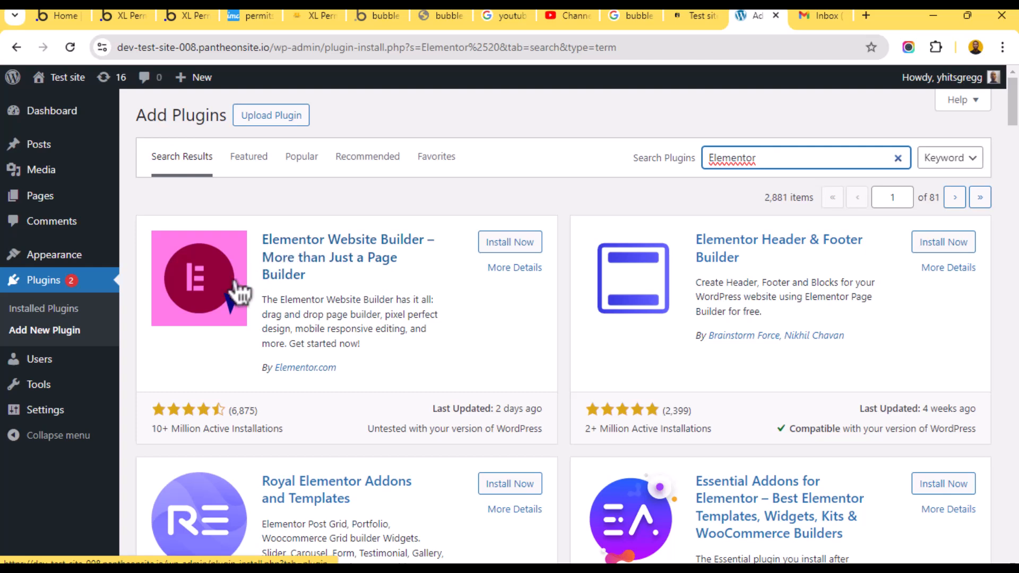
pyautogui.click(507, 244)
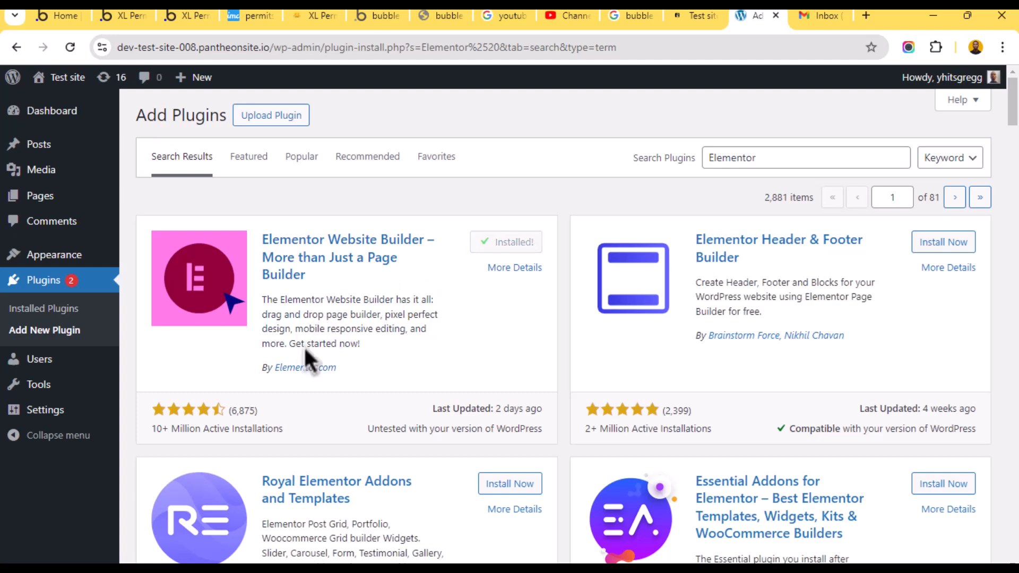
pyautogui.click(527, 243)
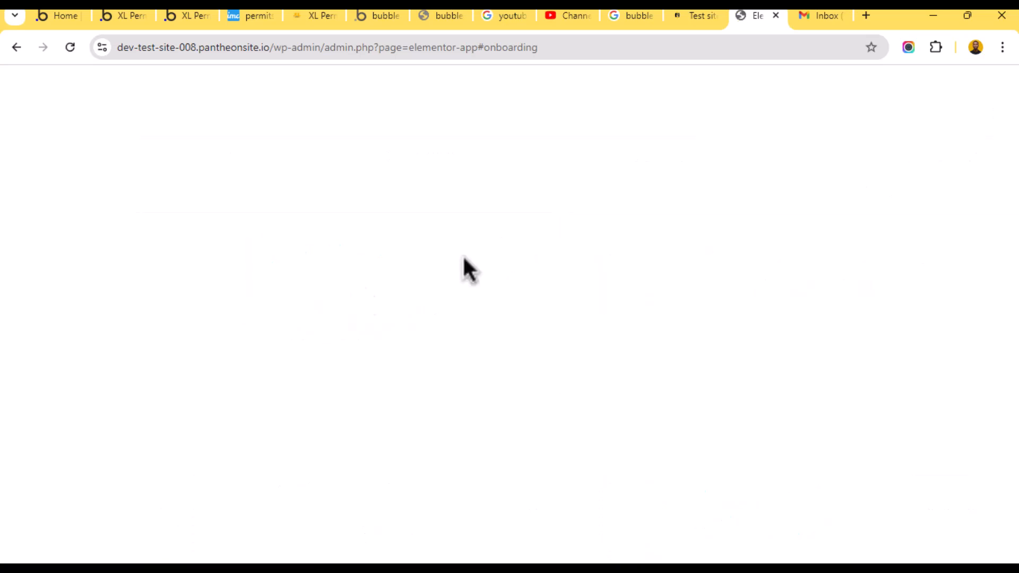
# - Skip Elementor onboarding and open Elementor's Home page with Jumpstart actions and suggested add-ons
pyautogui.scroll(-1, 387, 258)
pyautogui.scroll(1, 376, 273)
pyautogui.scroll(-1, 440, 273)
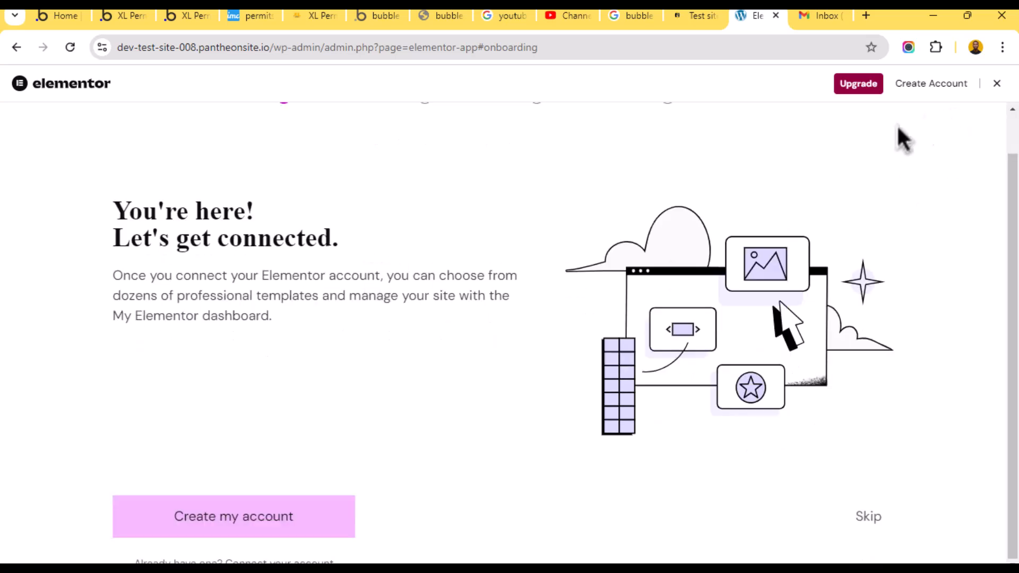
pyautogui.scroll(1, 955, 103)
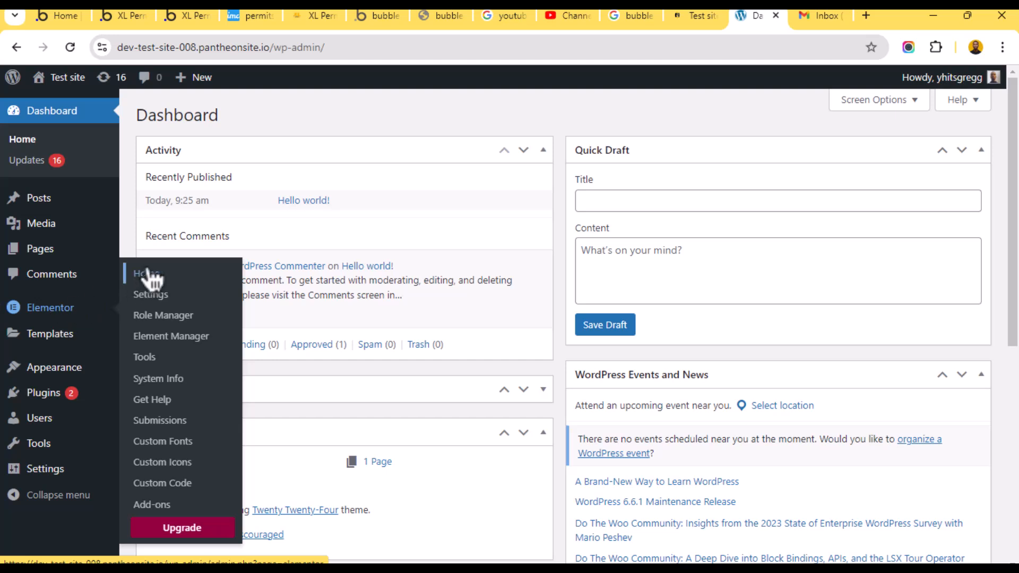
pyautogui.click(34, 314)
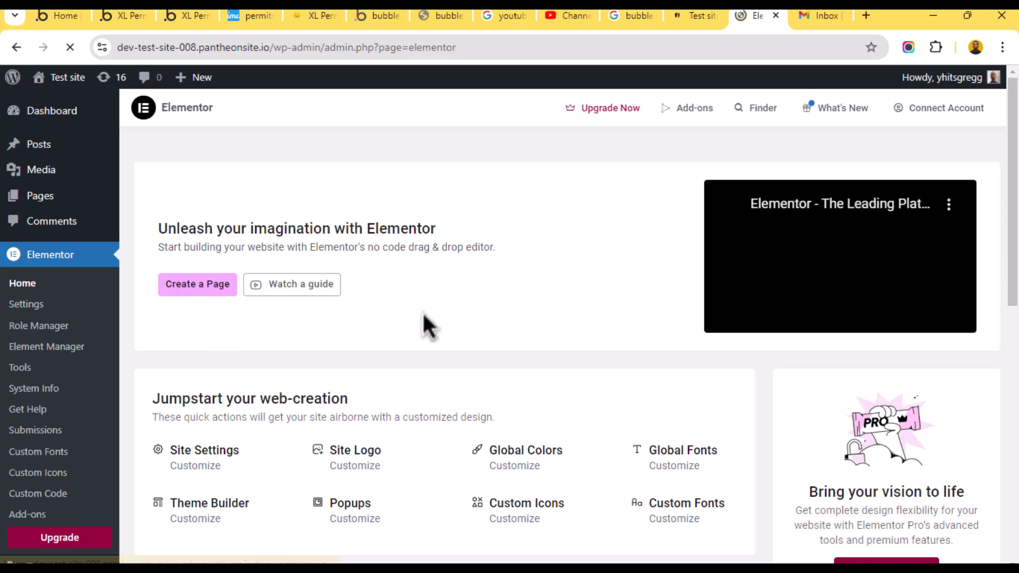
pyautogui.scroll(-3, 424, 325)
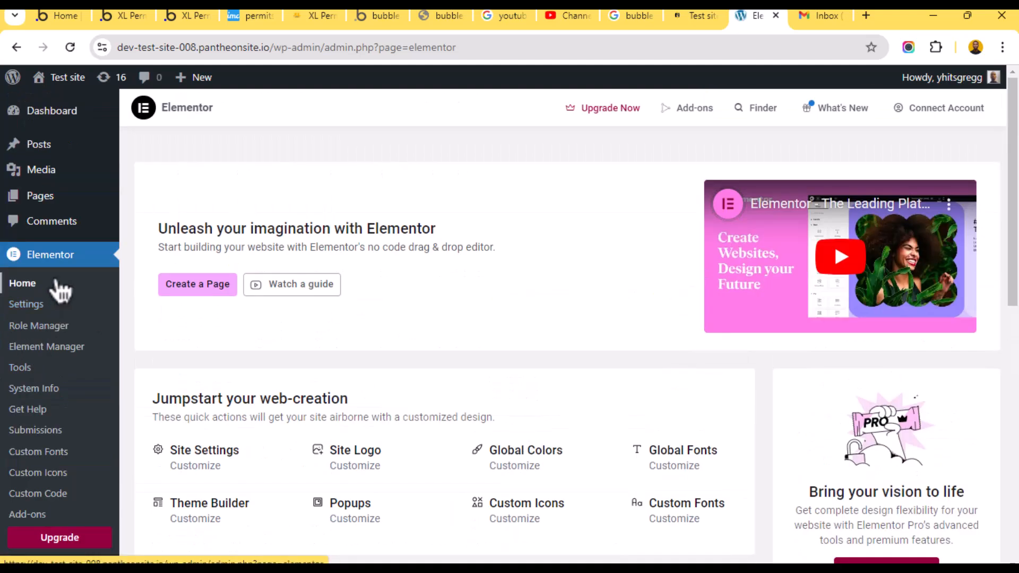
pyautogui.click(42, 258)
pyautogui.click(55, 258)
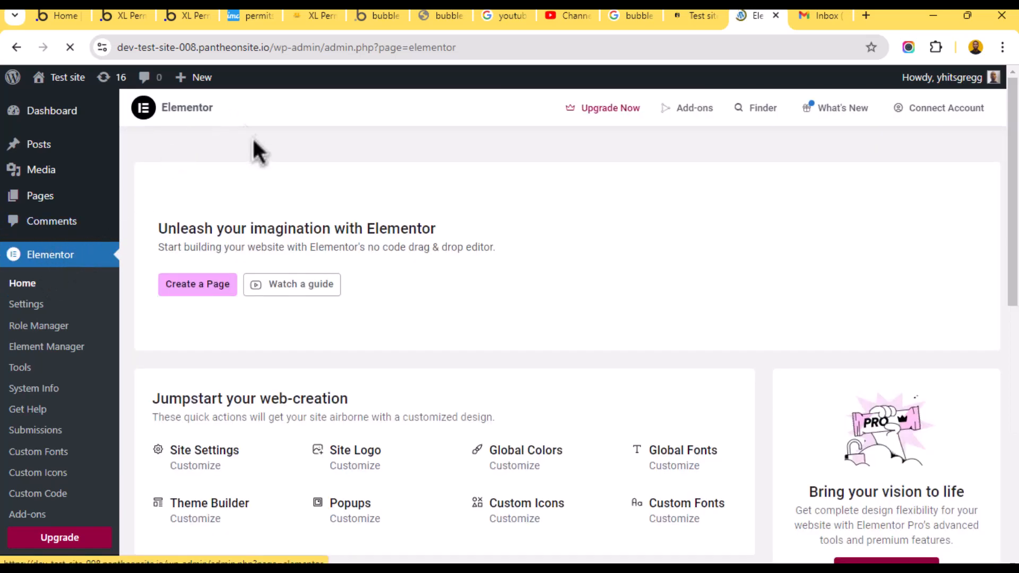
pyautogui.scroll(-5, 56, 345)
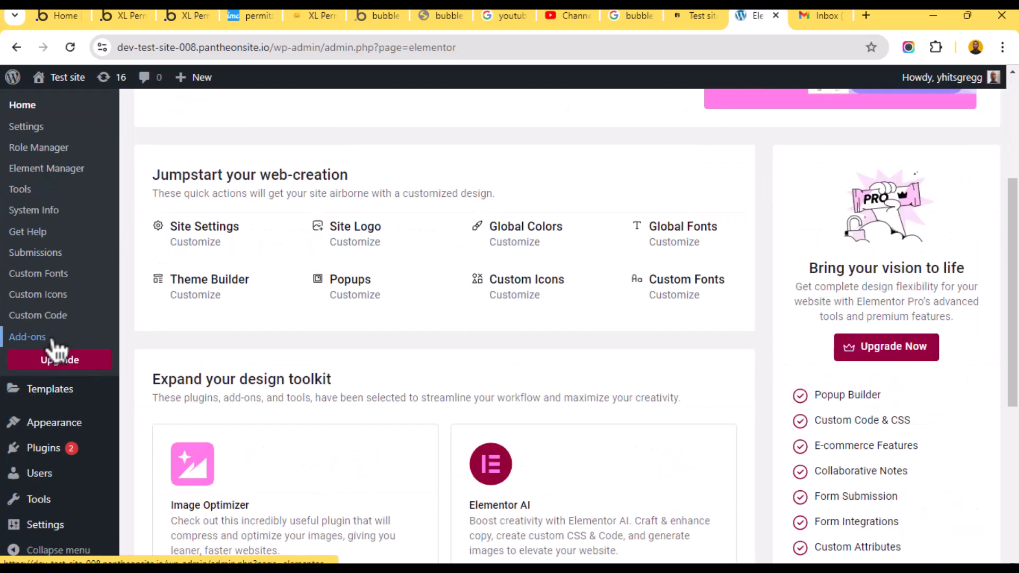
# - Upload elementor-pro-v3.23.0.zip as a new plugin, install it, and activate Elementor Pro
pyautogui.click(44, 448)
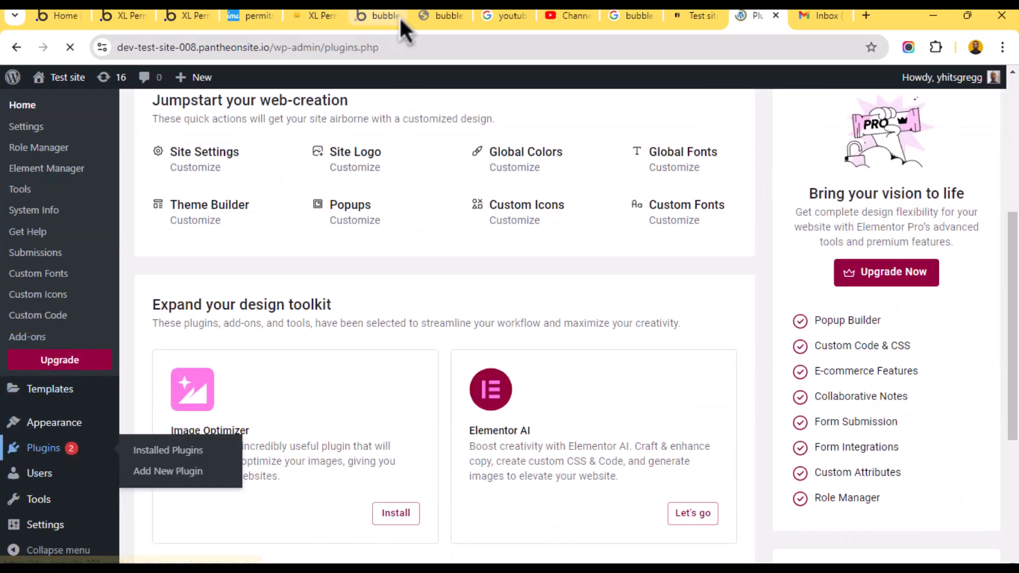
pyautogui.click(226, 121)
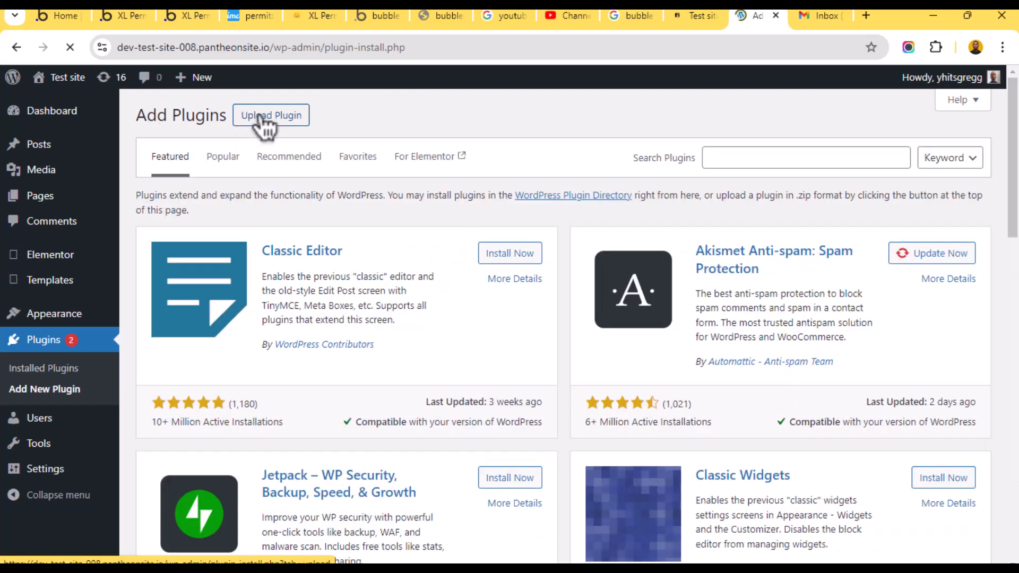
pyautogui.click(261, 119)
pyautogui.click(459, 251)
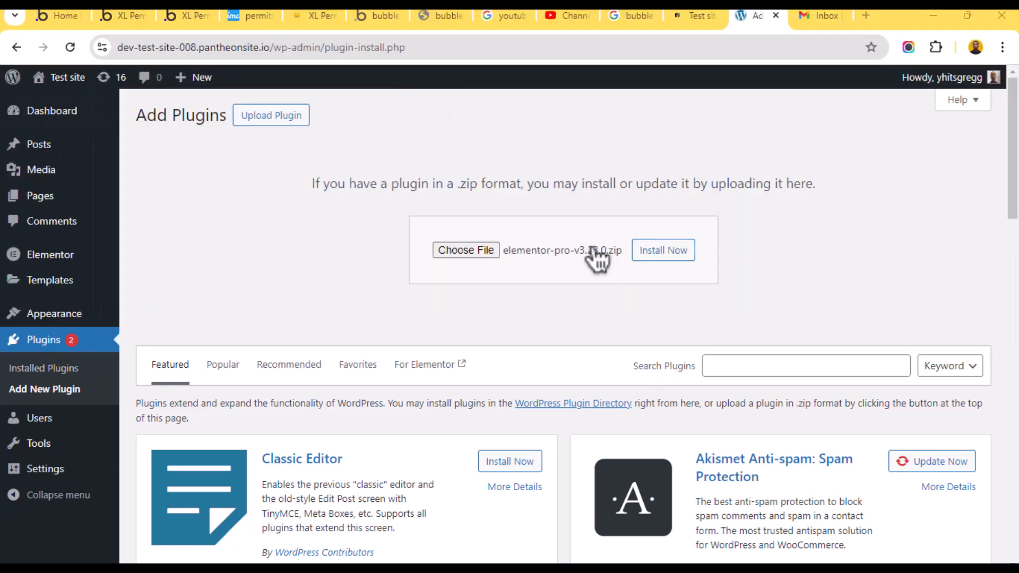
pyautogui.click(651, 248)
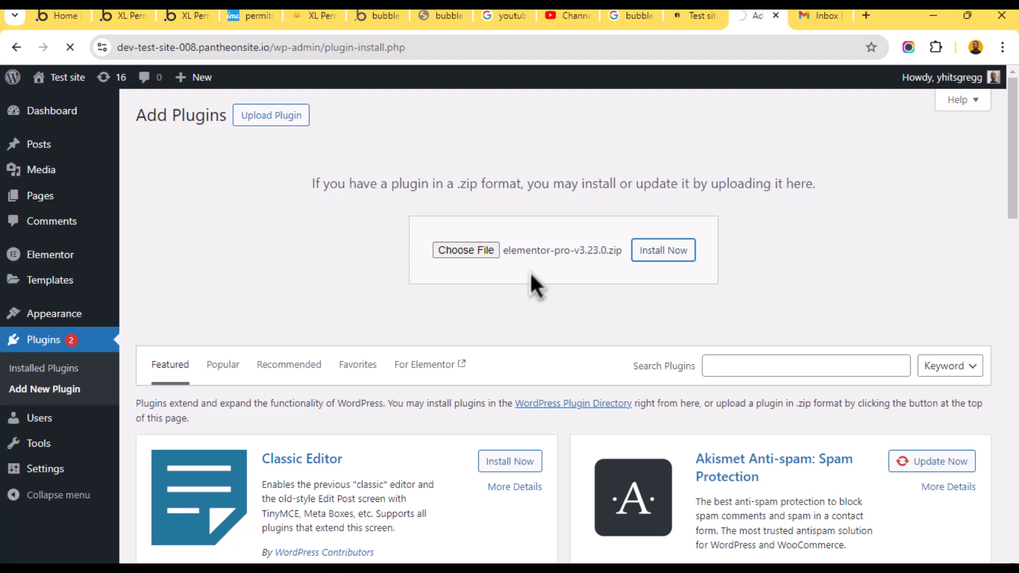
pyautogui.rightClick(463, 277)
pyautogui.click(429, 276)
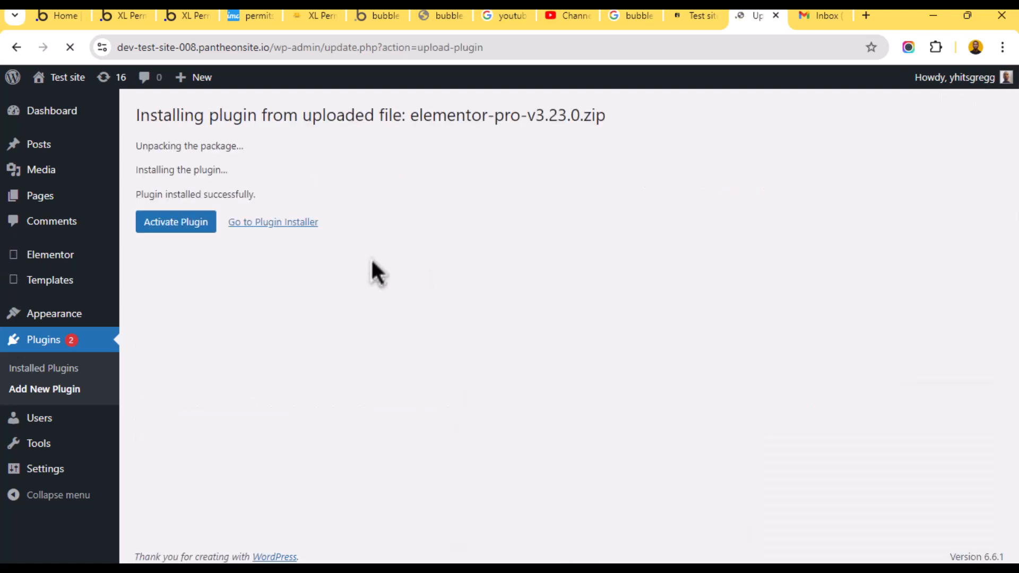
pyautogui.click(195, 227)
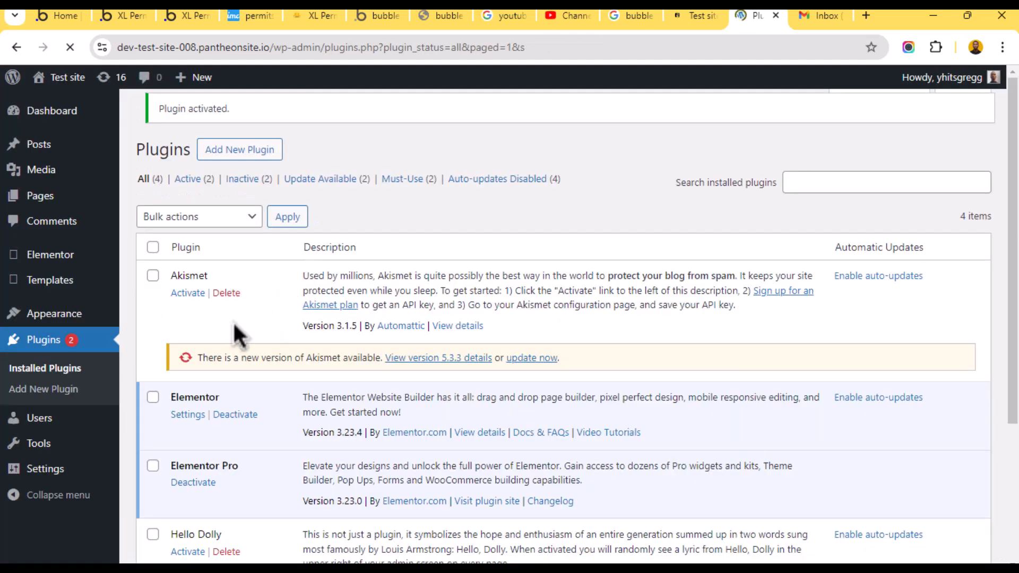
# - Go to Appearance > Themes, showing 14 themes with Twenty Twenty-Four active
pyautogui.scroll(-2, 227, 323)
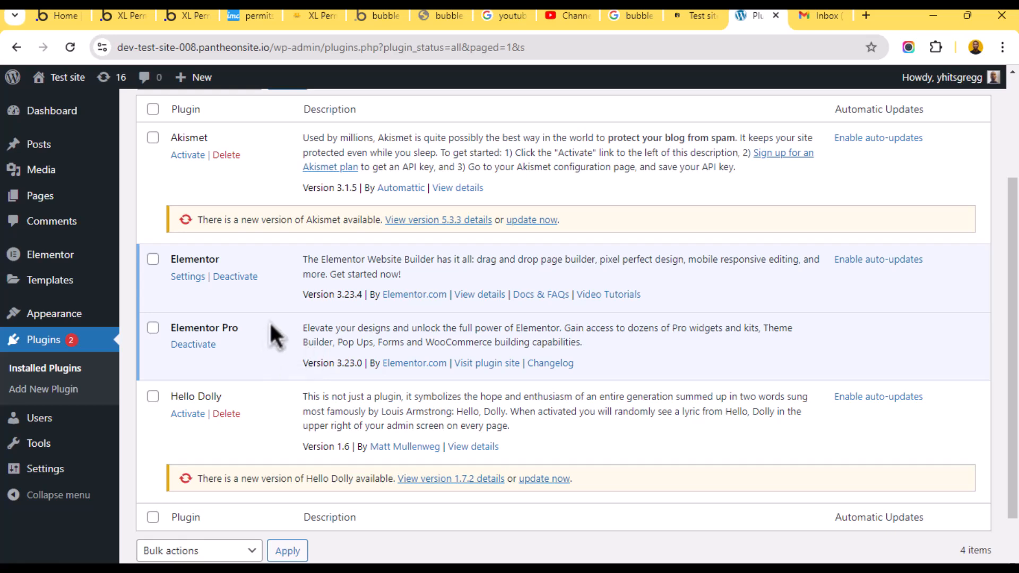
pyautogui.moveTo(50, 262)
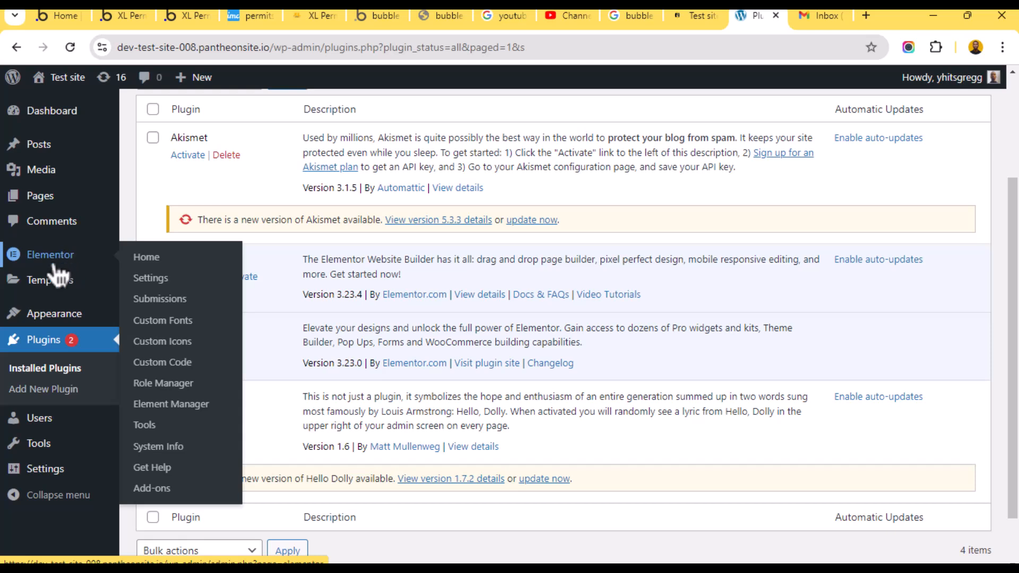
pyautogui.moveTo(47, 291)
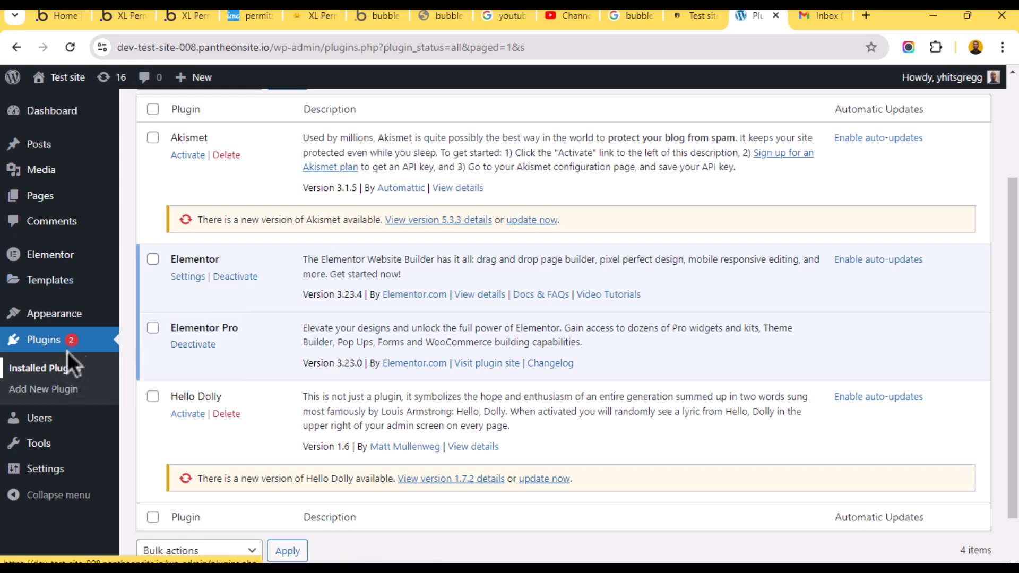
pyautogui.moveTo(72, 315)
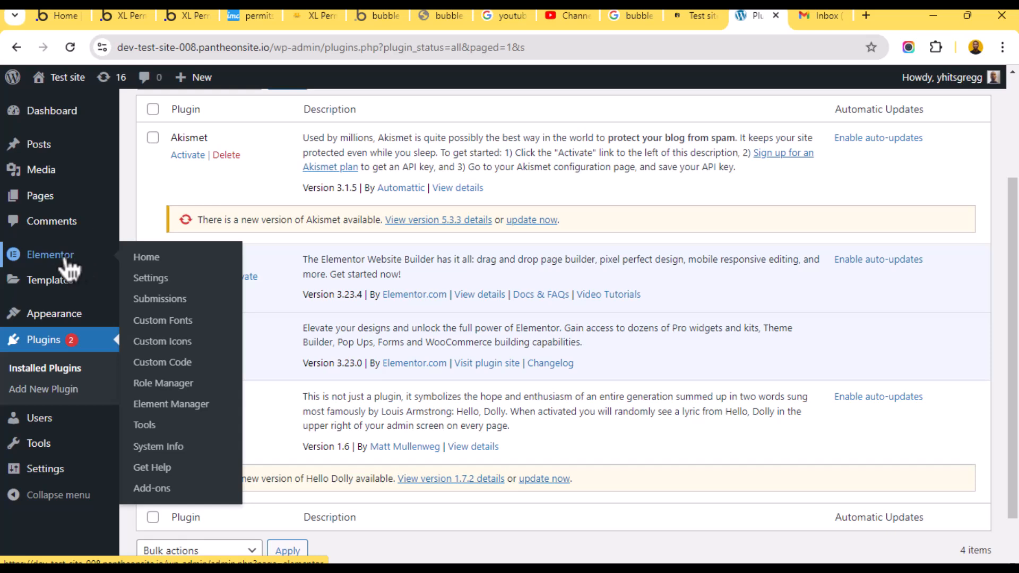
pyautogui.click(56, 315)
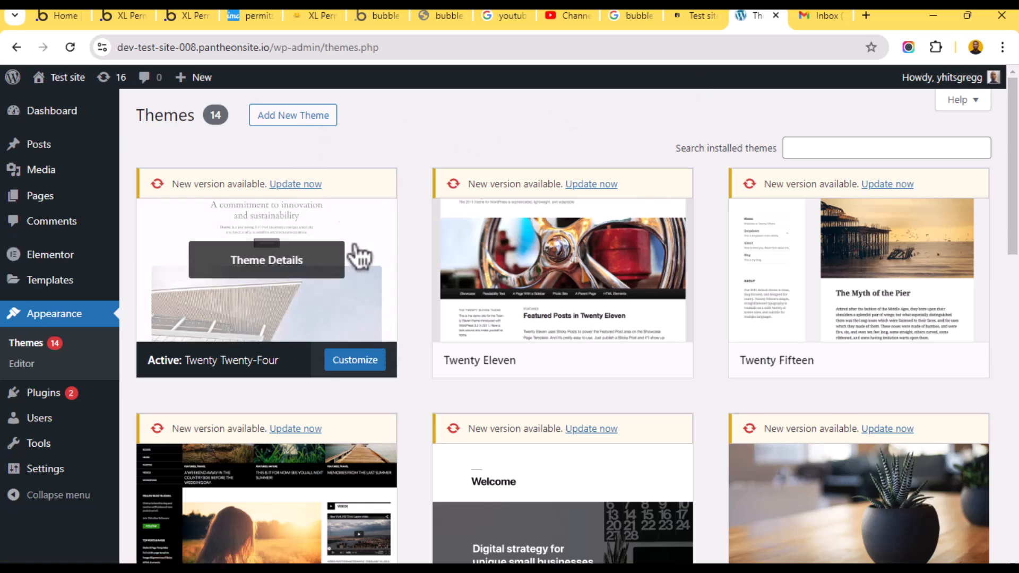
# - Install the Hello Elementor theme from the theme browser, then head to the Pages list
pyautogui.click(298, 121)
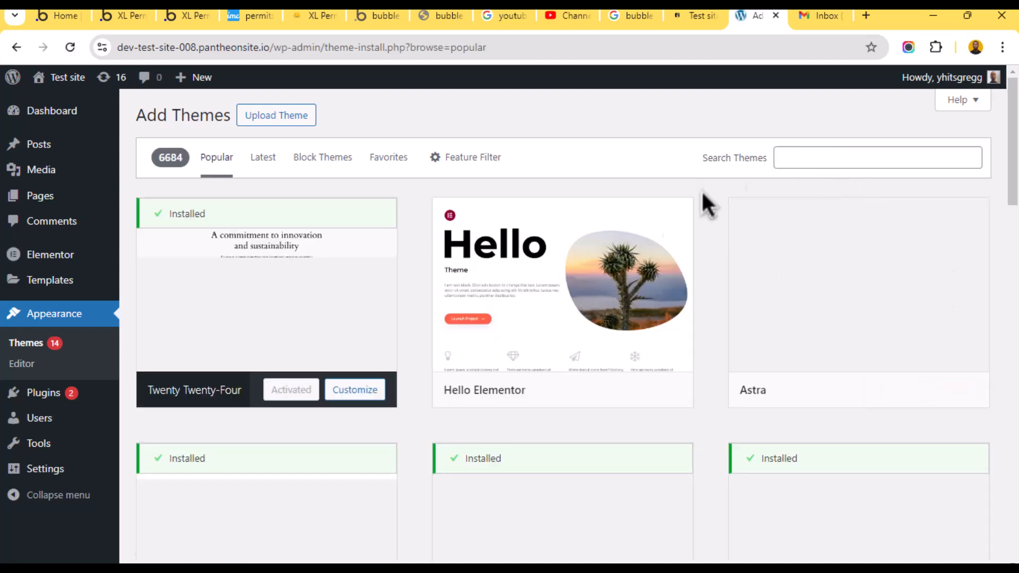
pyautogui.moveTo(584, 323)
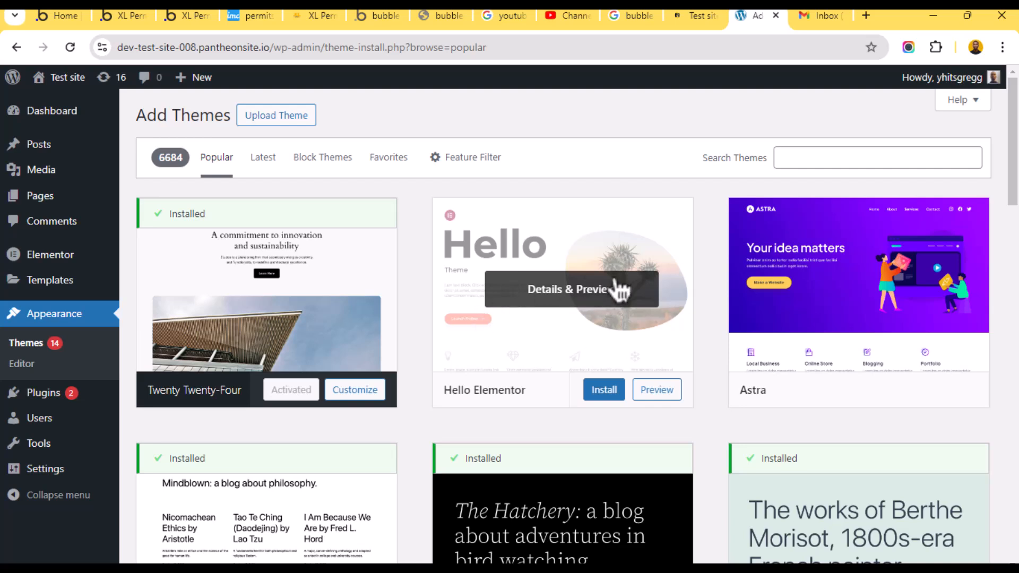
pyautogui.moveTo(534, 400)
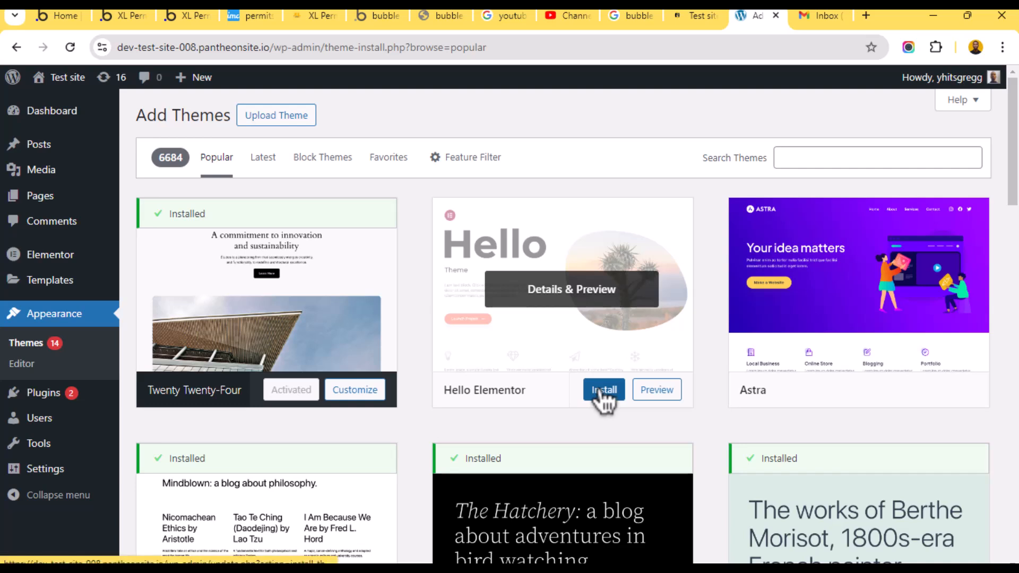
pyautogui.click(603, 393)
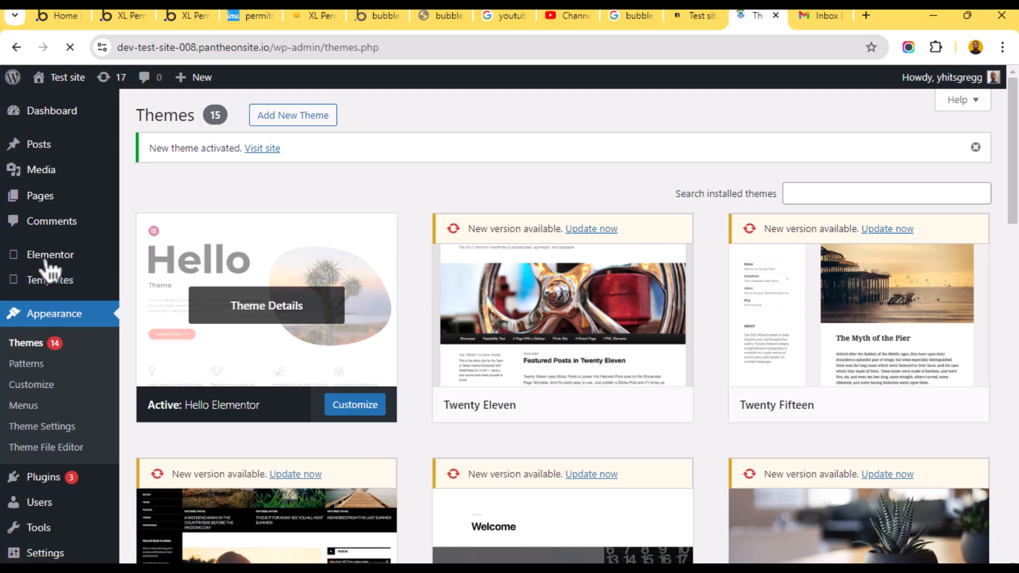
pyautogui.moveTo(73, 297)
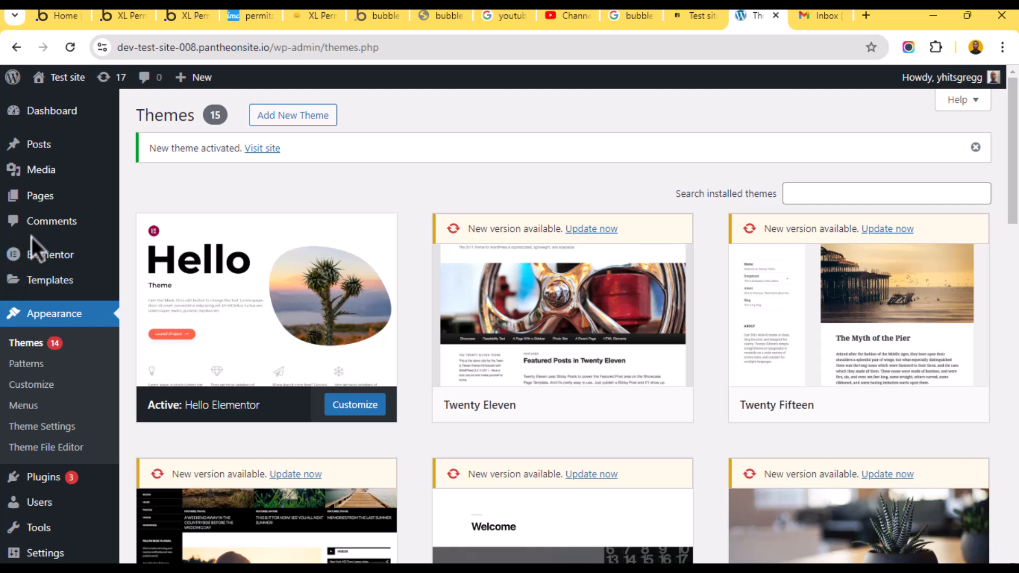
pyautogui.moveTo(95, 243)
pyautogui.moveTo(62, 195)
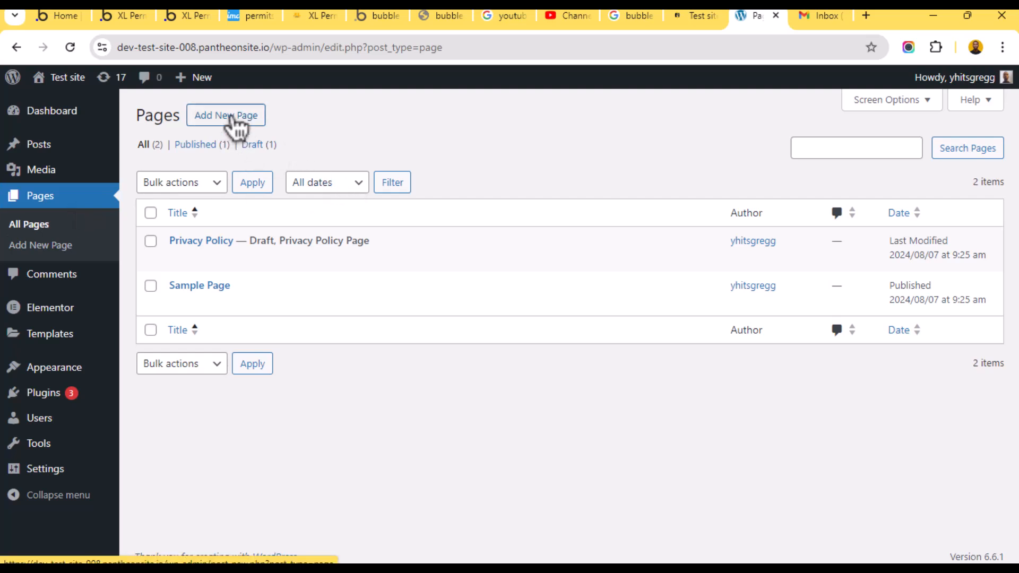
# - Bulk-trash the Privacy Policy and Sample Page pages, then start a new page
pyautogui.moveTo(186, 259)
pyautogui.click(150, 242)
pyautogui.click(151, 285)
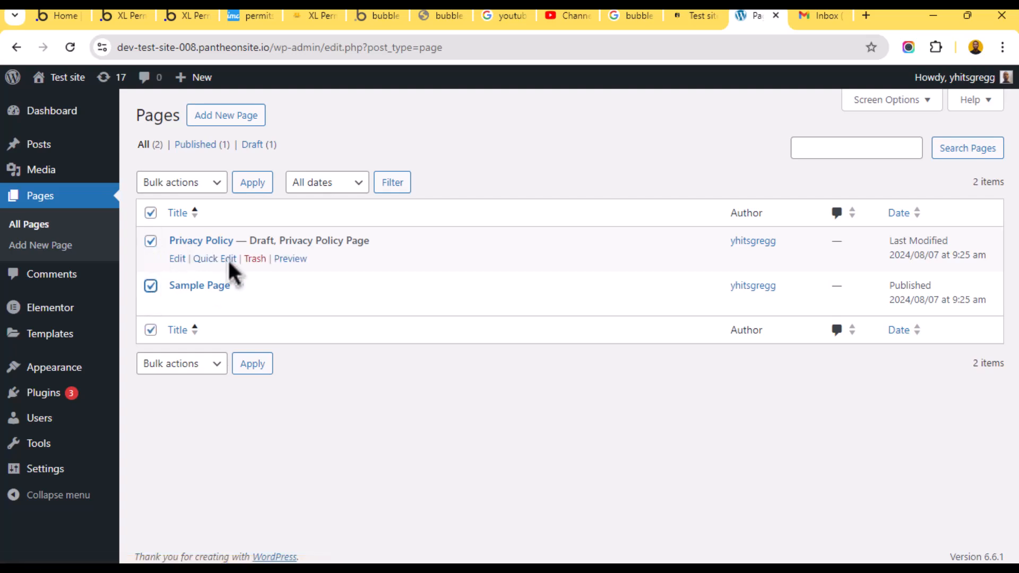
pyautogui.click(156, 187)
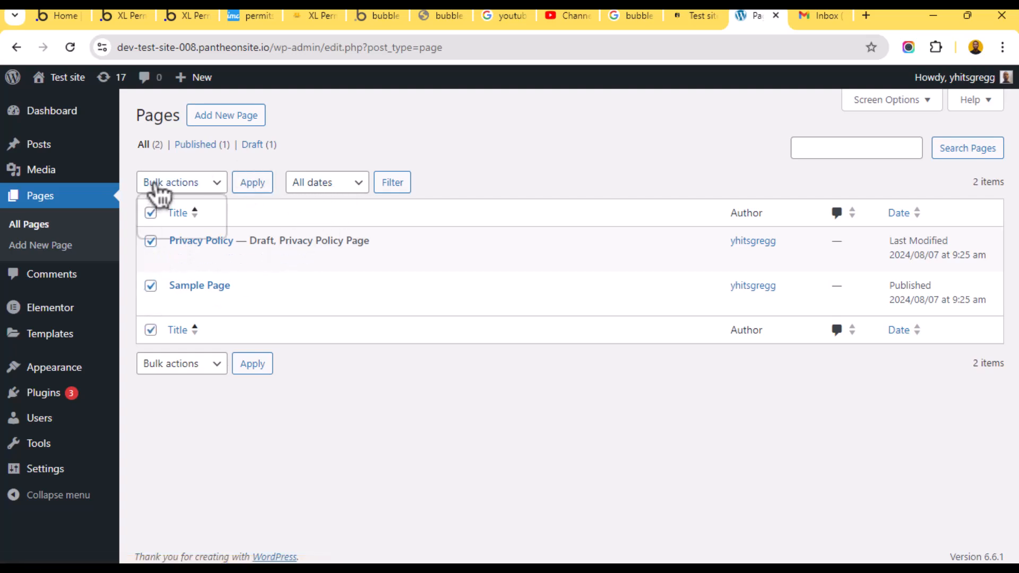
pyautogui.click(172, 230)
pyautogui.click(249, 186)
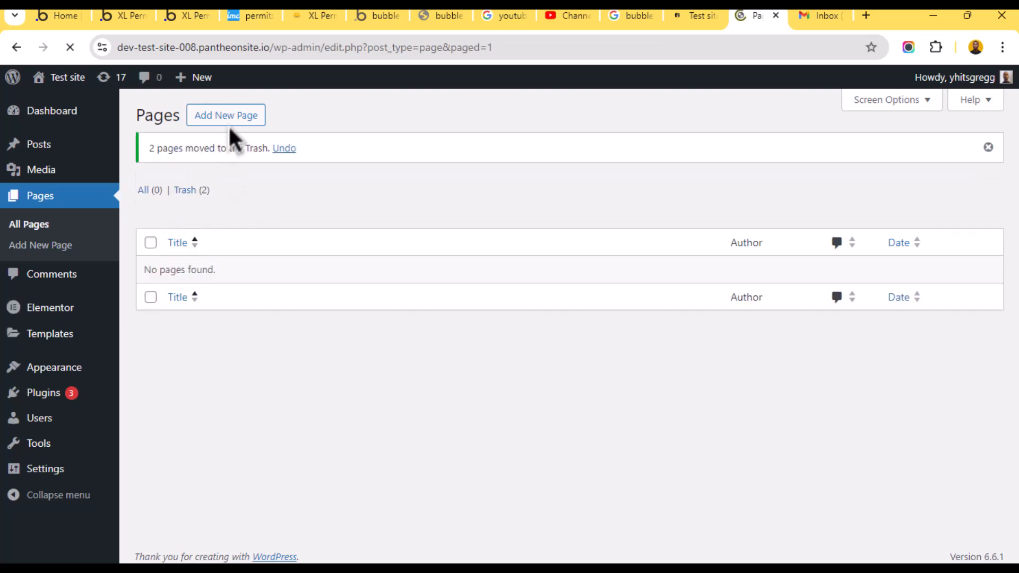
pyautogui.click(239, 118)
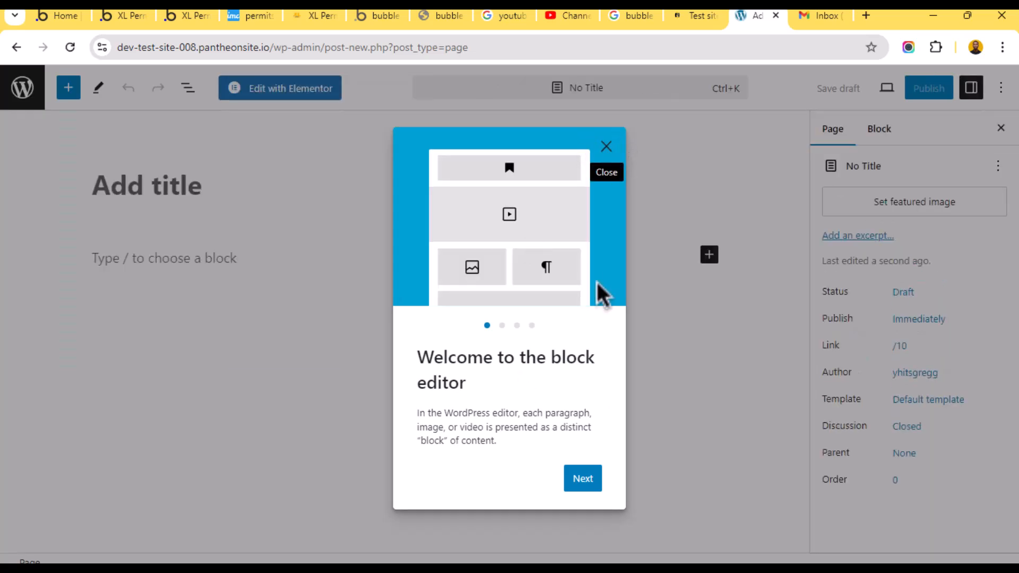
# - Title the new page 'Home', publish it, and open it in Elementor
pyautogui.click(606, 142)
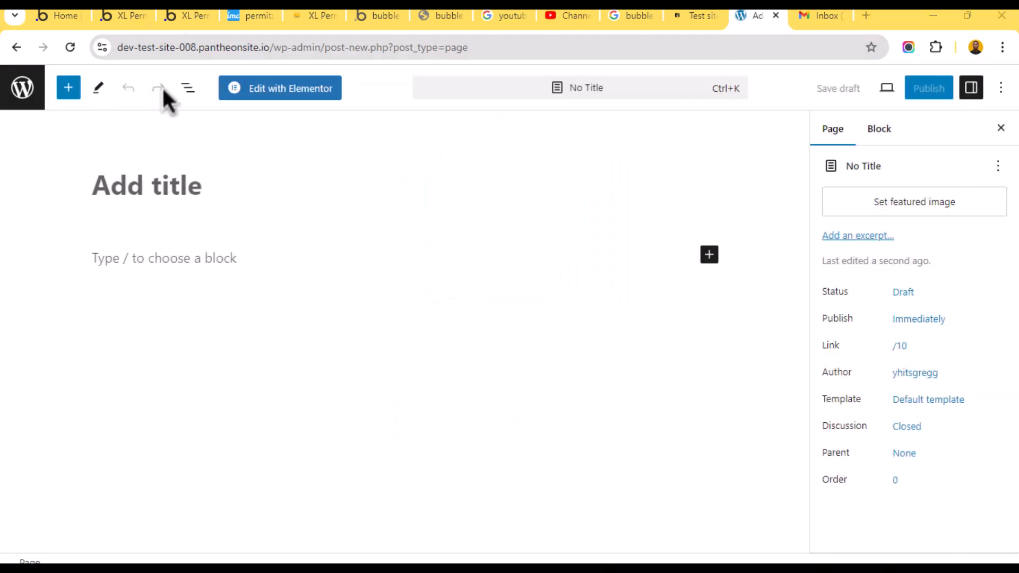
pyautogui.write('Home')
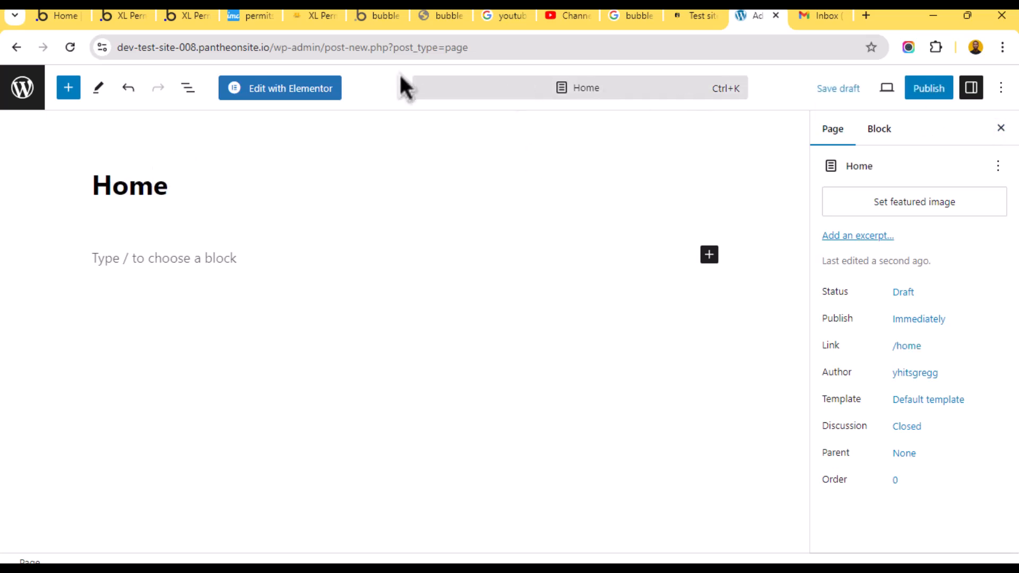
pyautogui.click(927, 90)
pyautogui.click(888, 88)
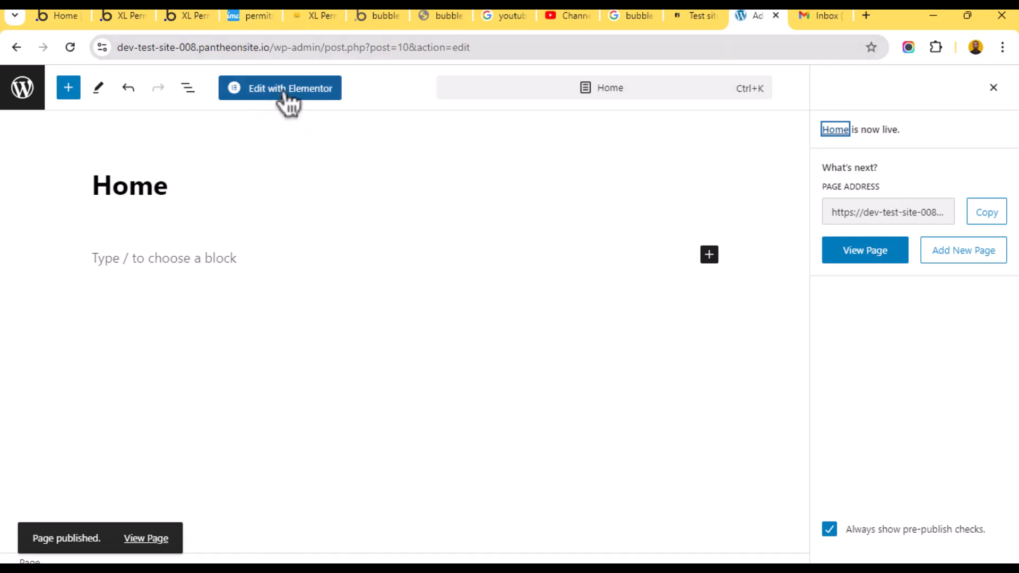
pyautogui.click(287, 91)
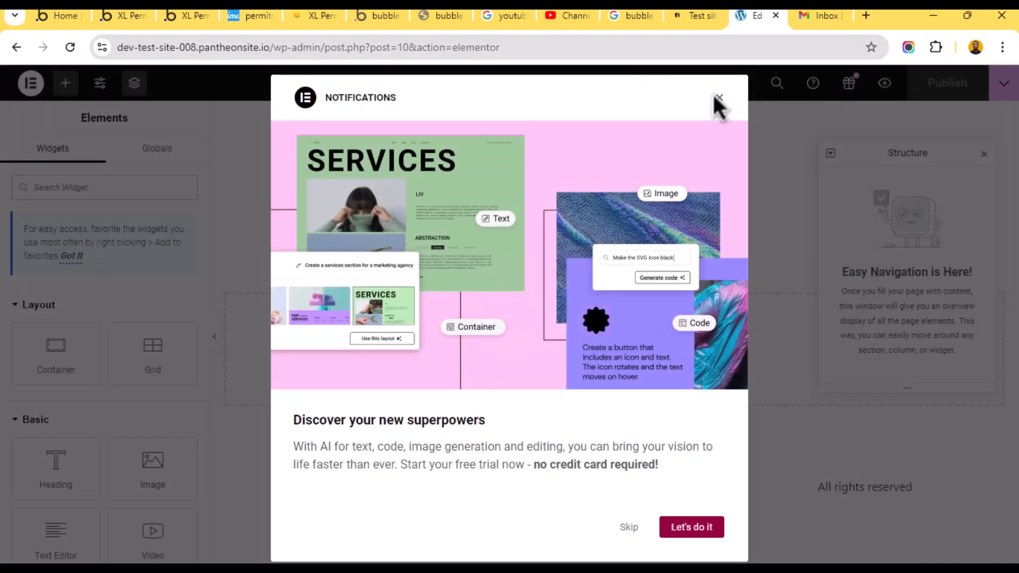
# - Dismiss the notifications announcement, then open and close the Site Settings panel
pyautogui.click(719, 98)
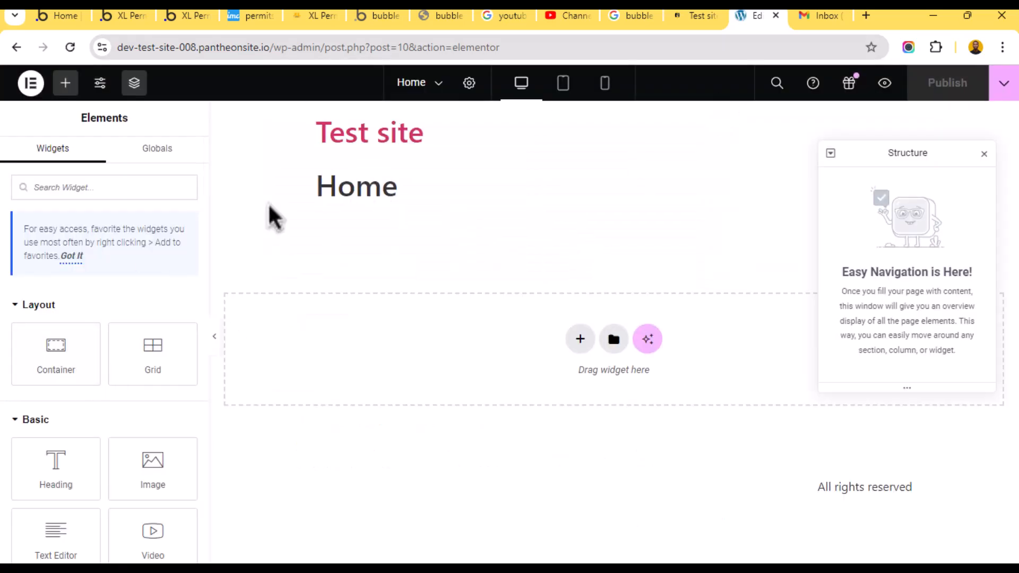
pyautogui.scroll(-8, 47, 425)
pyautogui.scroll(6, 54, 461)
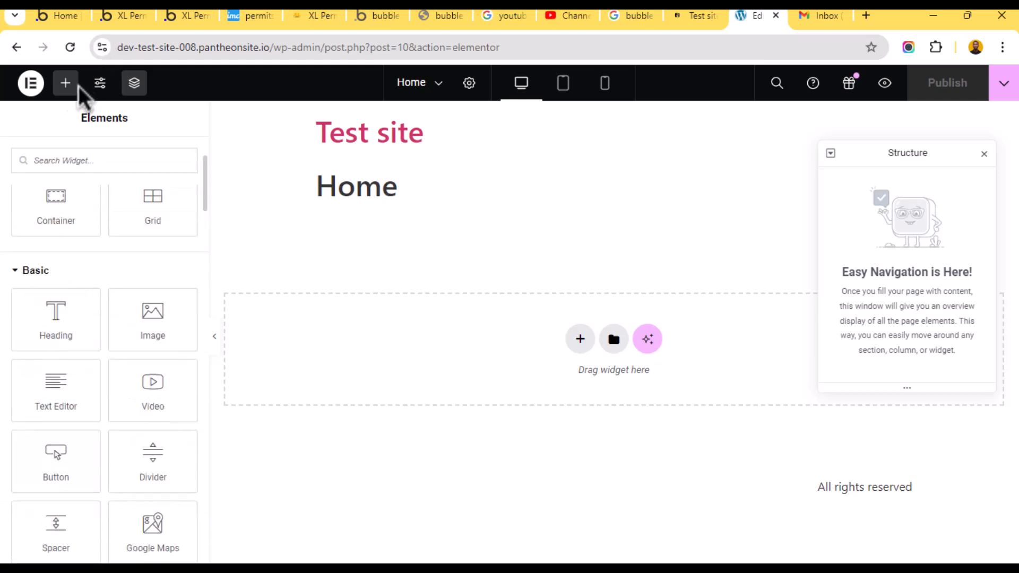
pyautogui.click(100, 84)
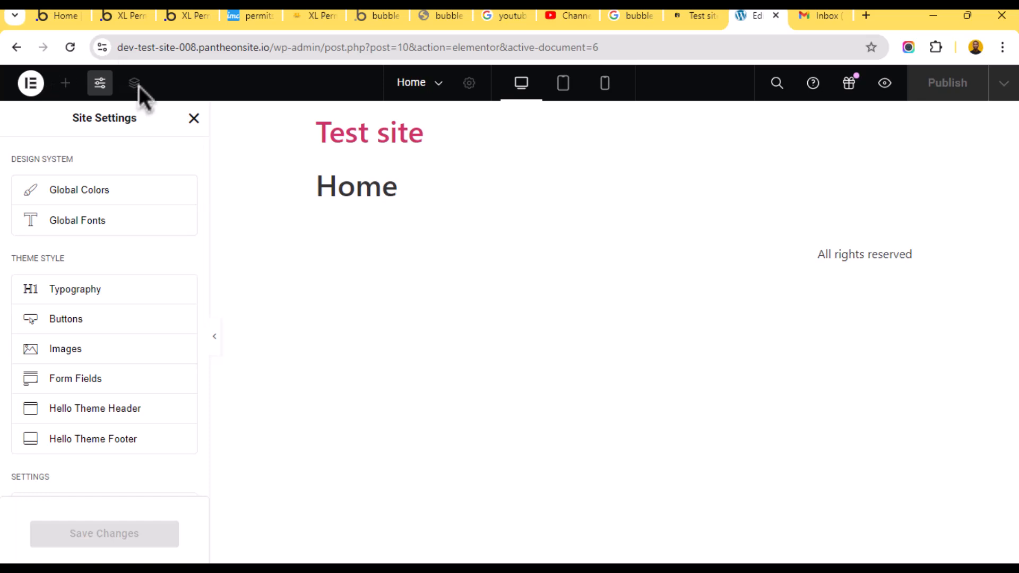
pyautogui.click(195, 118)
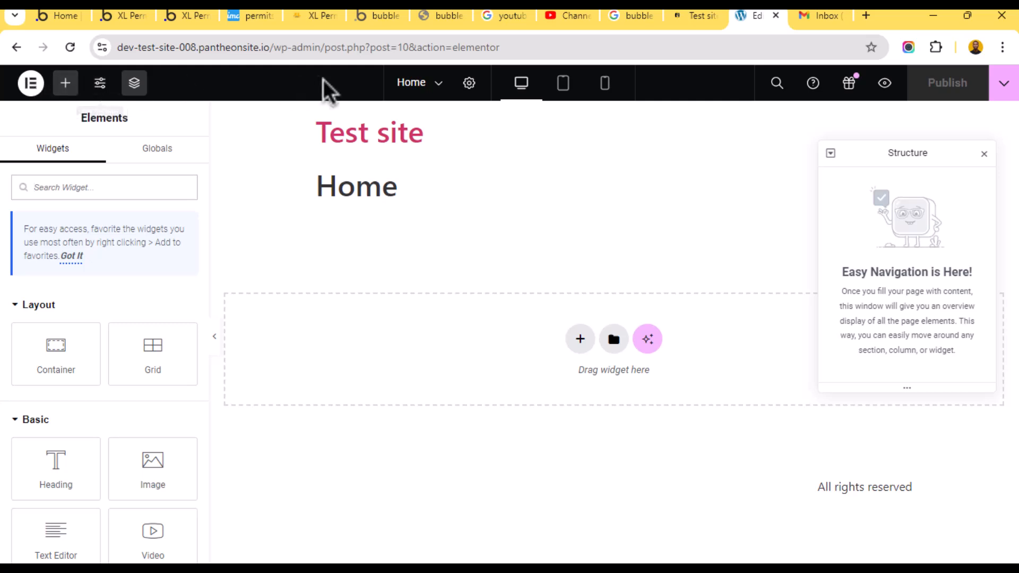
# - In the Home page settings, set Hide Title to Yes and Page Layout to Elementor Full Width
pyautogui.click(469, 83)
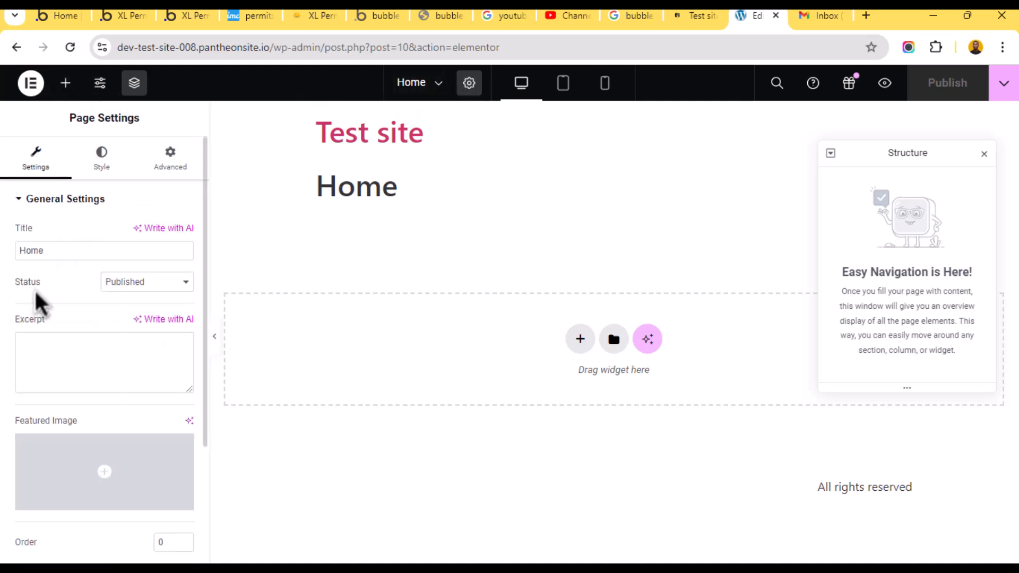
pyautogui.scroll(-3, 53, 318)
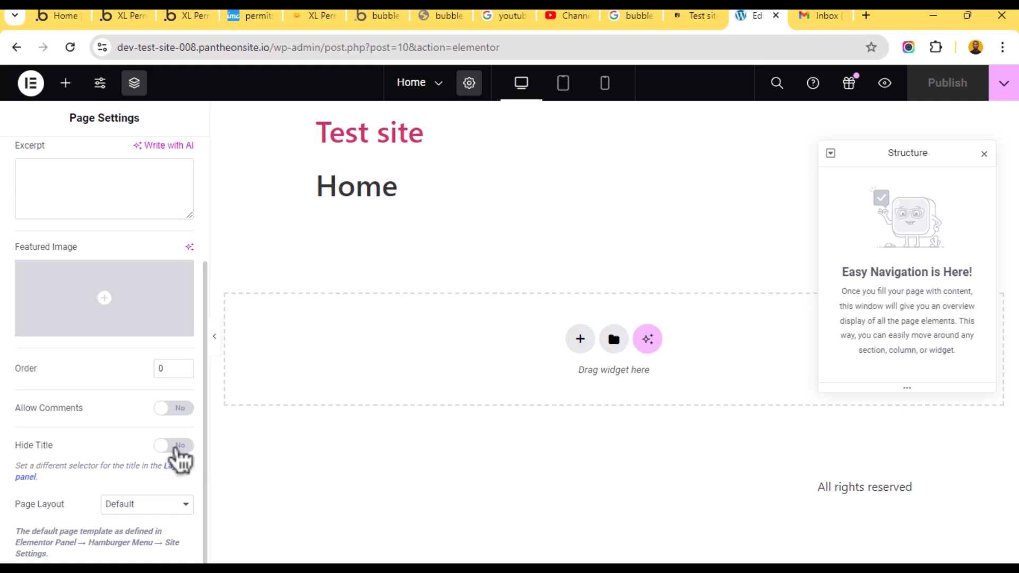
pyautogui.click(176, 446)
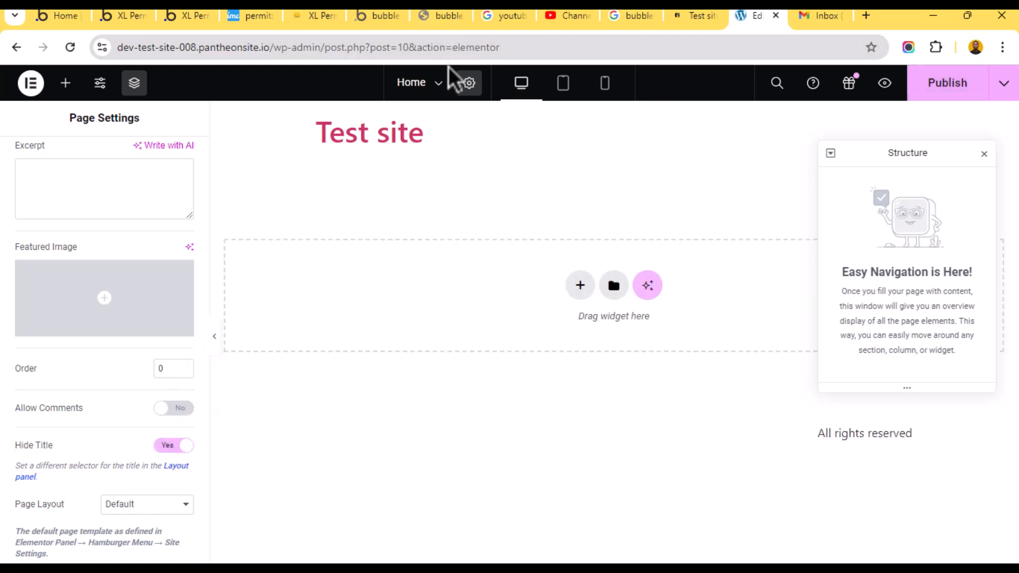
pyautogui.click(130, 506)
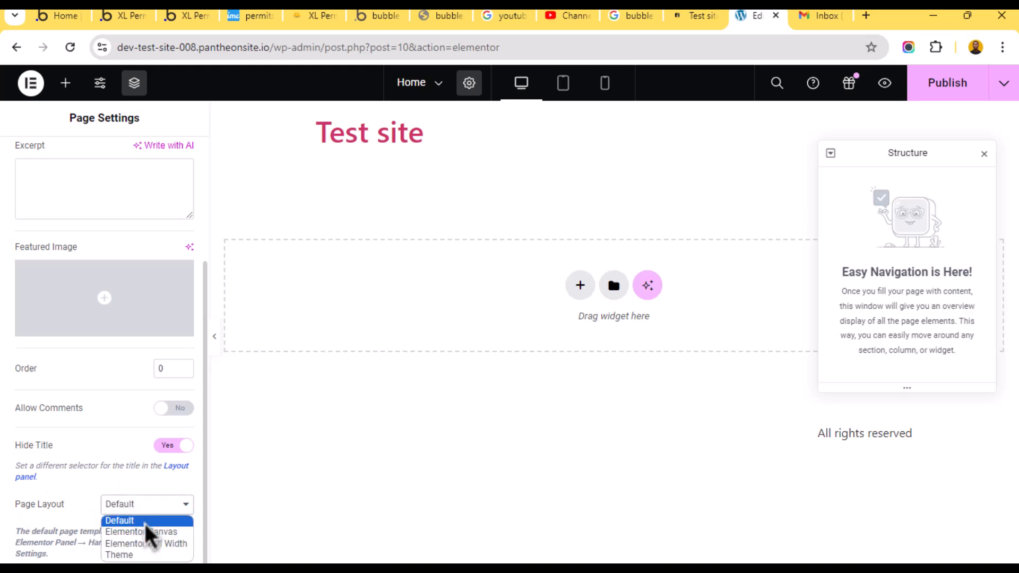
pyautogui.click(154, 542)
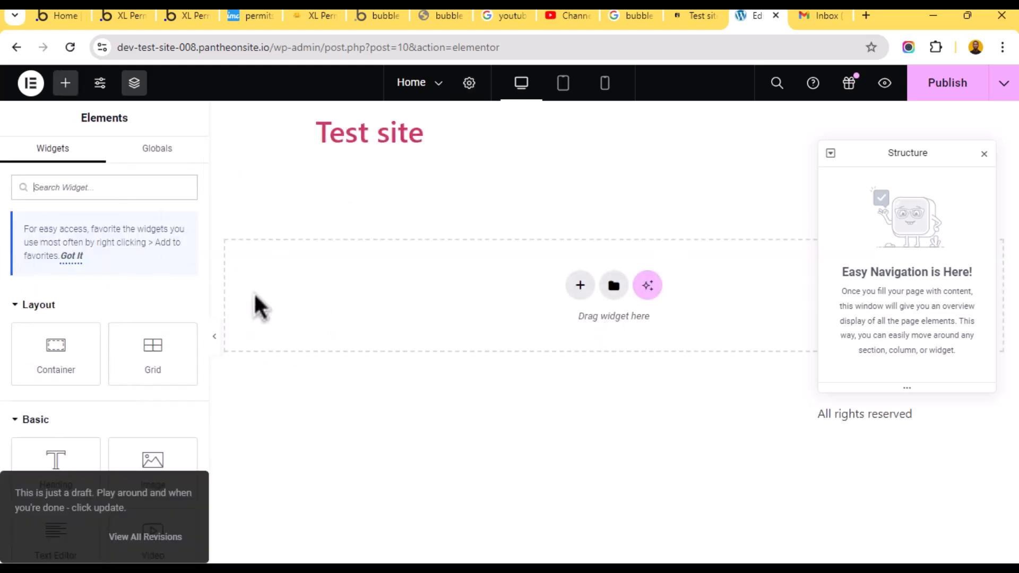
pyautogui.click(32, 84)
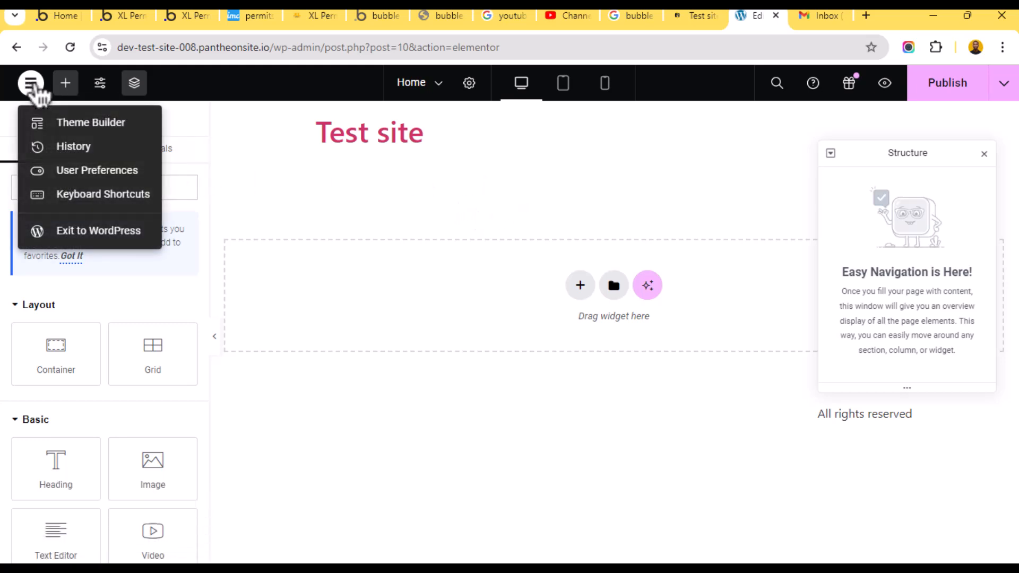
pyautogui.click(295, 174)
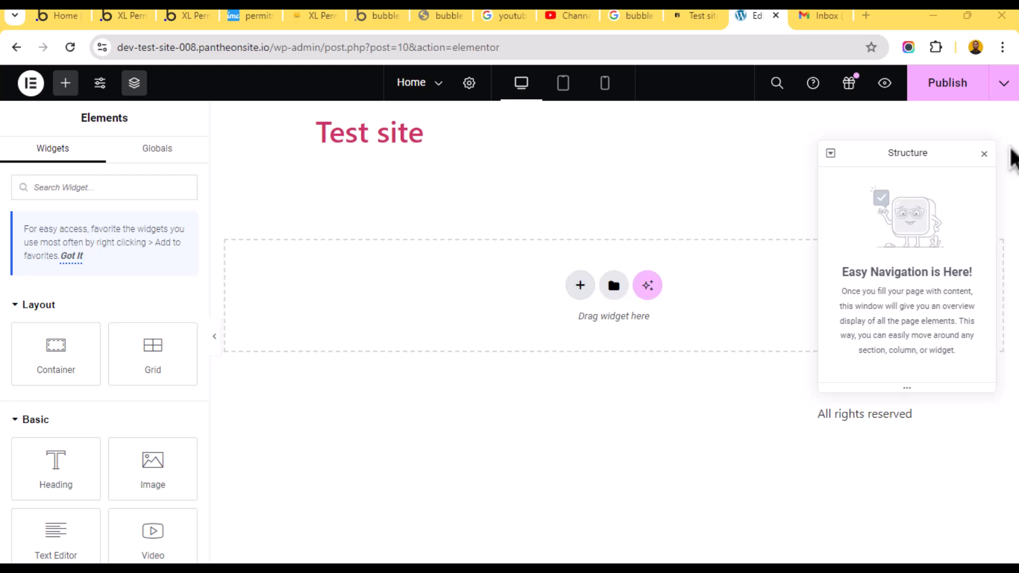
pyautogui.moveTo(66, 350); pyautogui.dragTo(291, 361)
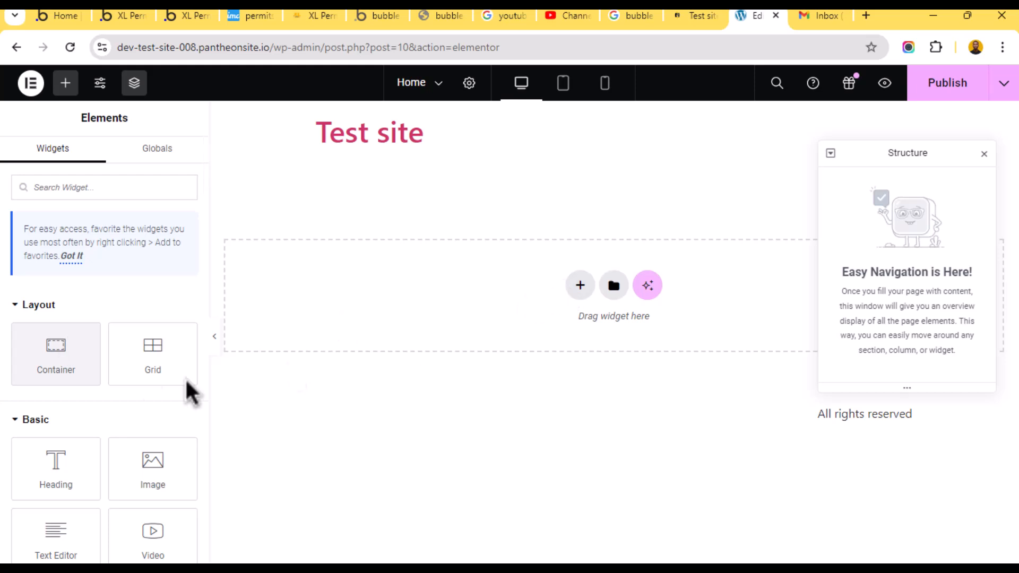
pyautogui.click(79, 345)
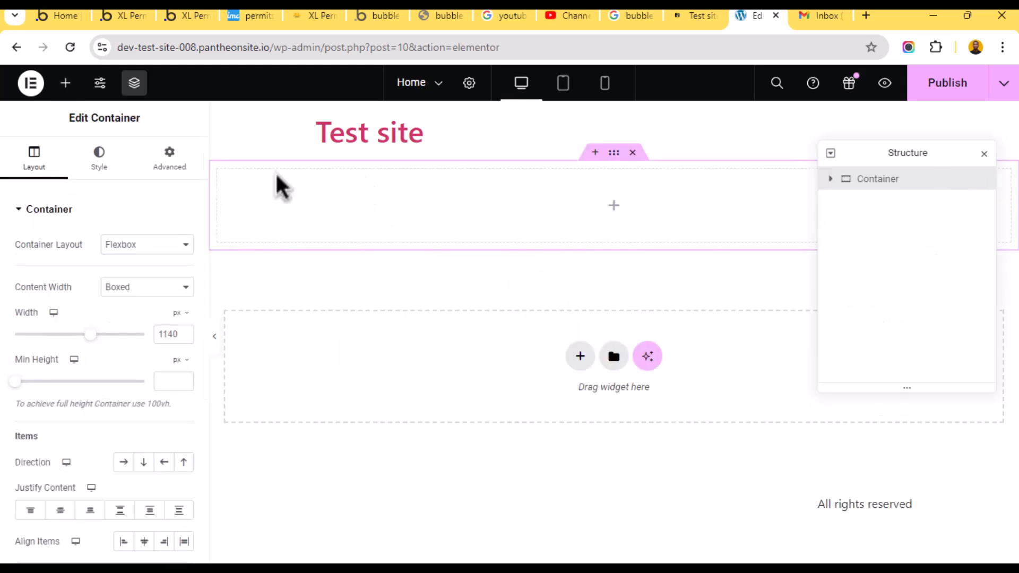
pyautogui.click(633, 153)
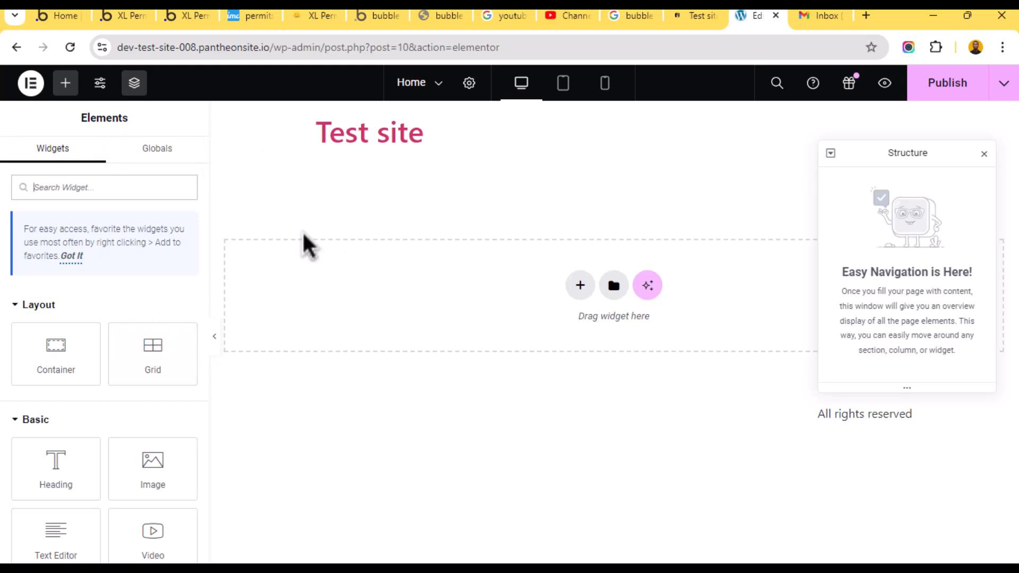
# - In Site Settings > Layout, set container padding and gaps to 0
pyautogui.click(101, 86)
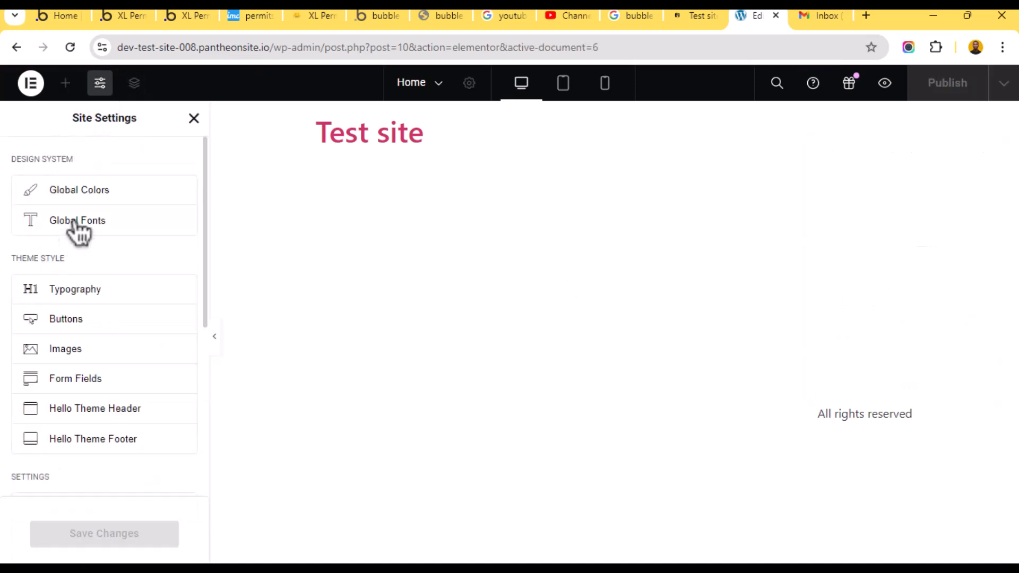
pyautogui.scroll(-5, 72, 348)
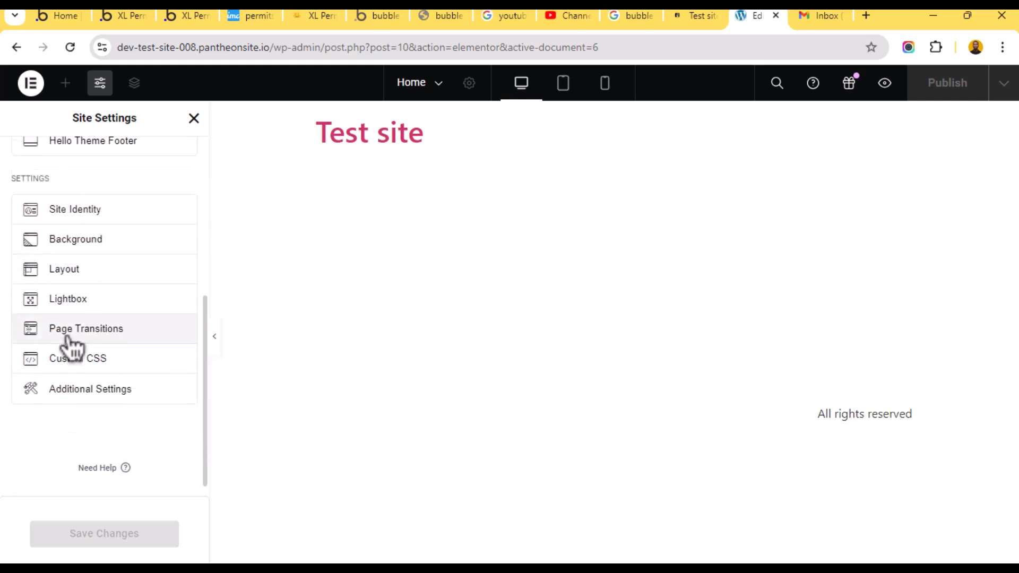
pyautogui.click(90, 270)
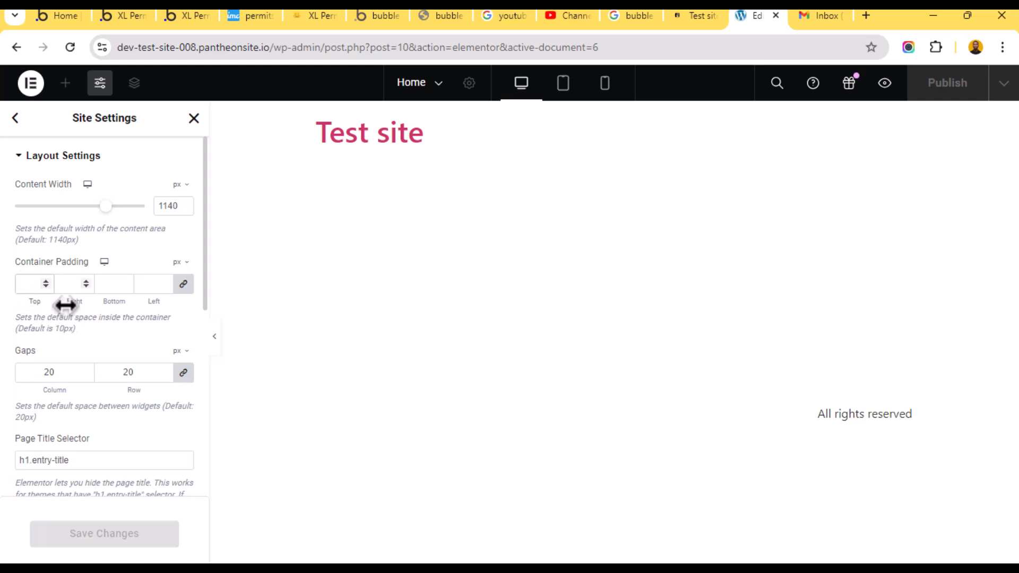
pyautogui.write('0')
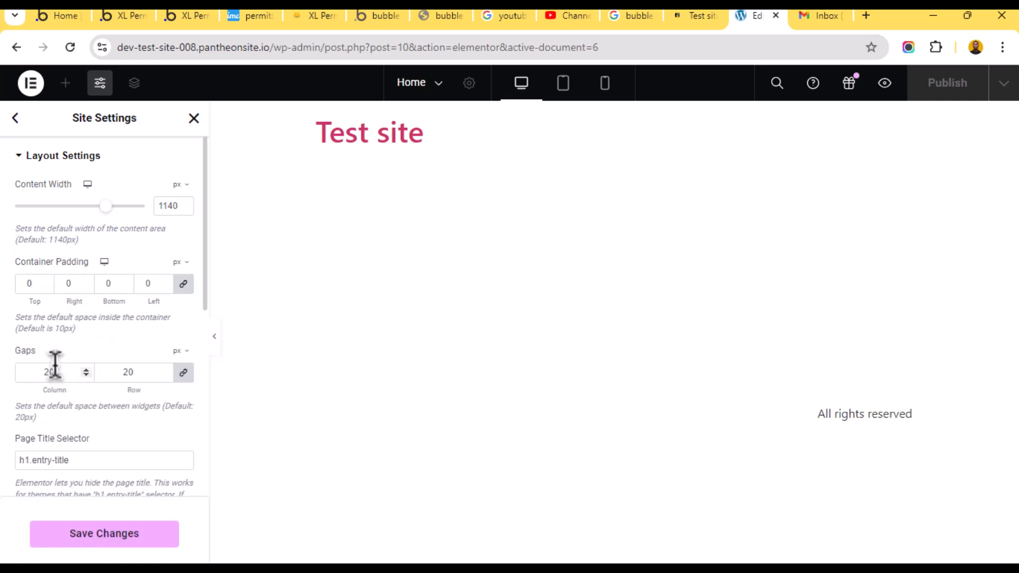
pyautogui.write('0')
pyautogui.click(99, 549)
# - Set the content width to 100% and save the site layout changes
pyautogui.click(181, 185)
pyautogui.click(176, 207)
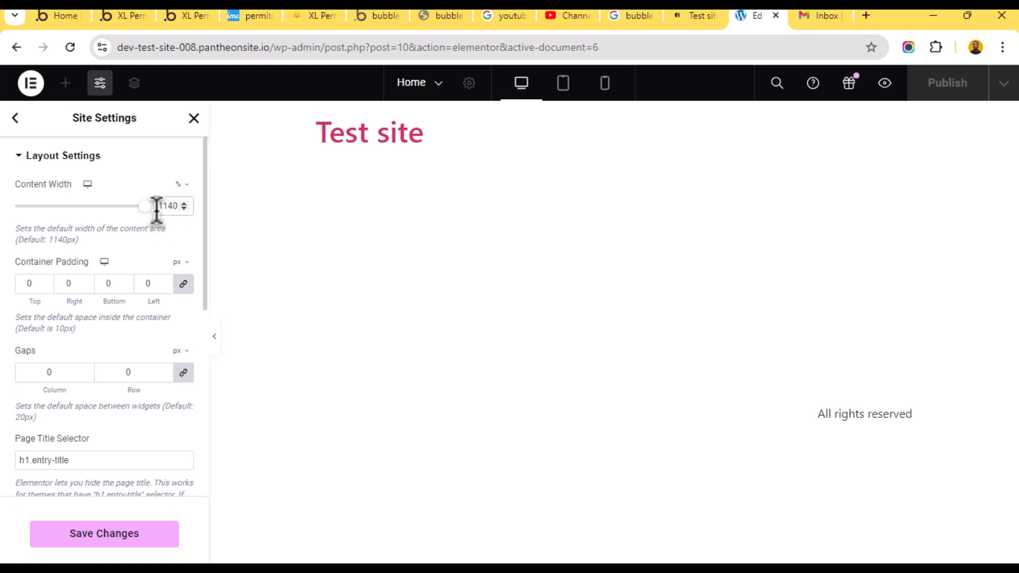
pyautogui.moveTo(157, 207); pyautogui.dragTo(194, 206)
pyautogui.write('100')
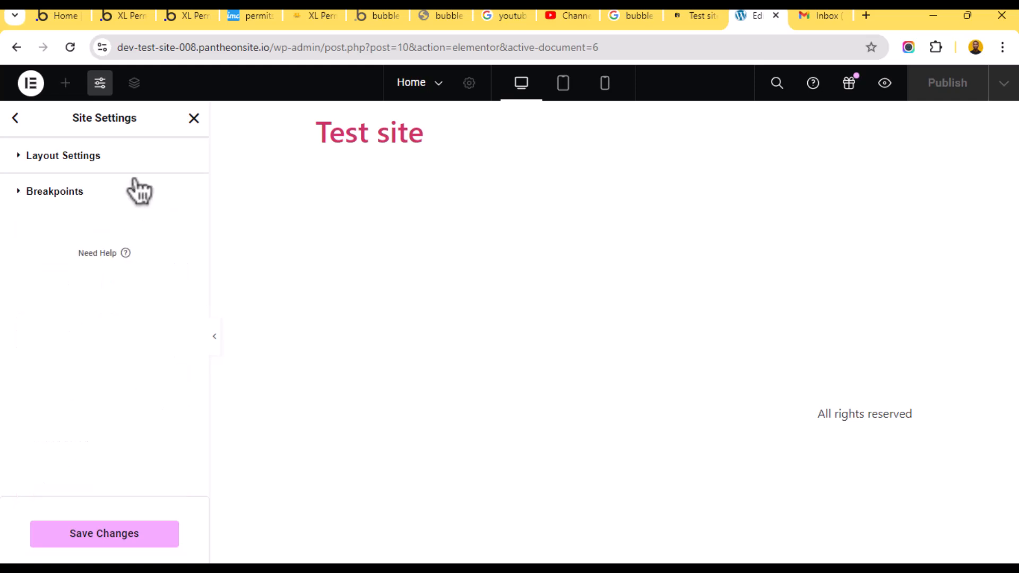
pyautogui.click(33, 159)
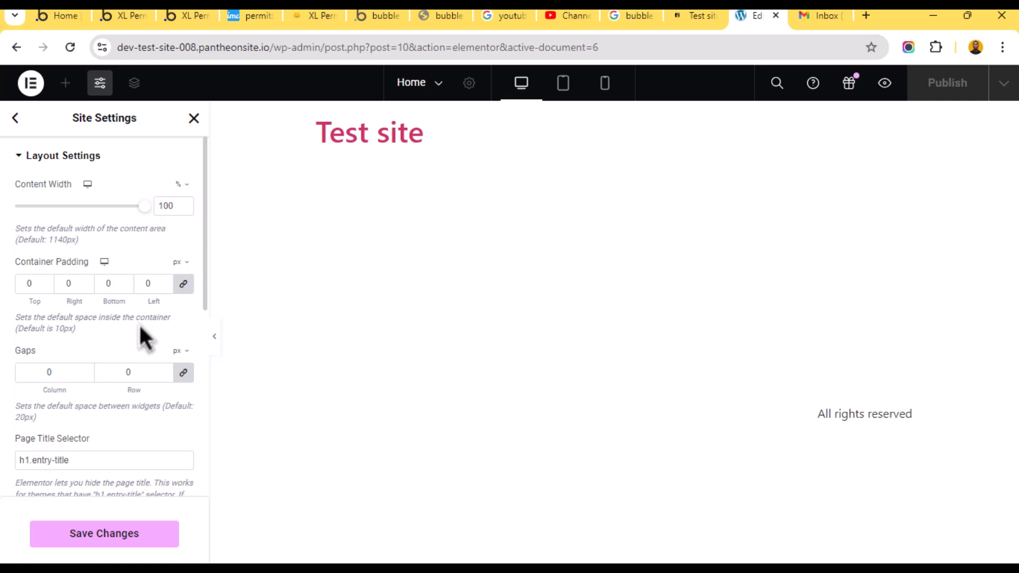
pyautogui.click(125, 533)
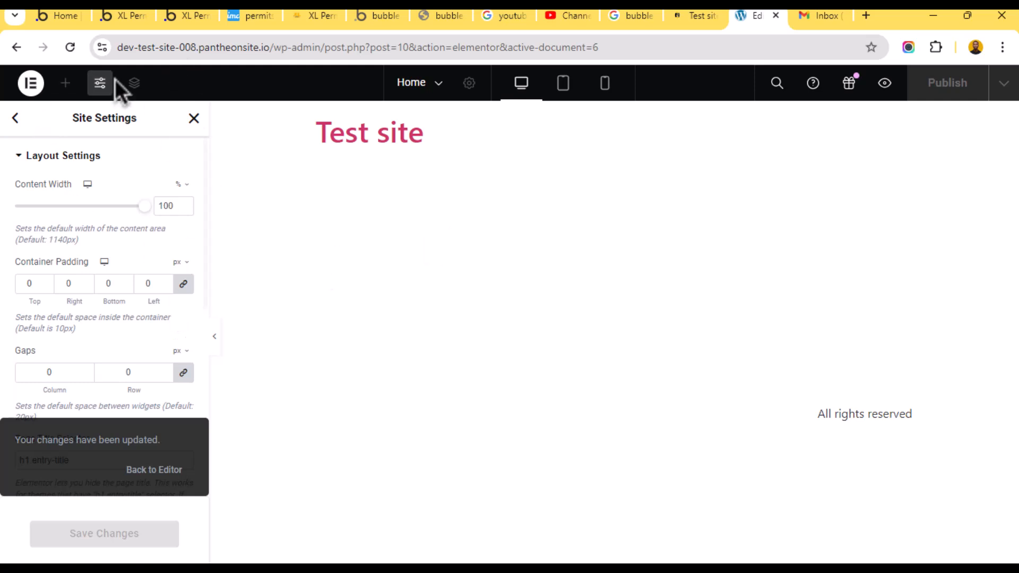
# - Close Site Settings, add a test container to the Home page, then delete it
pyautogui.click(194, 119)
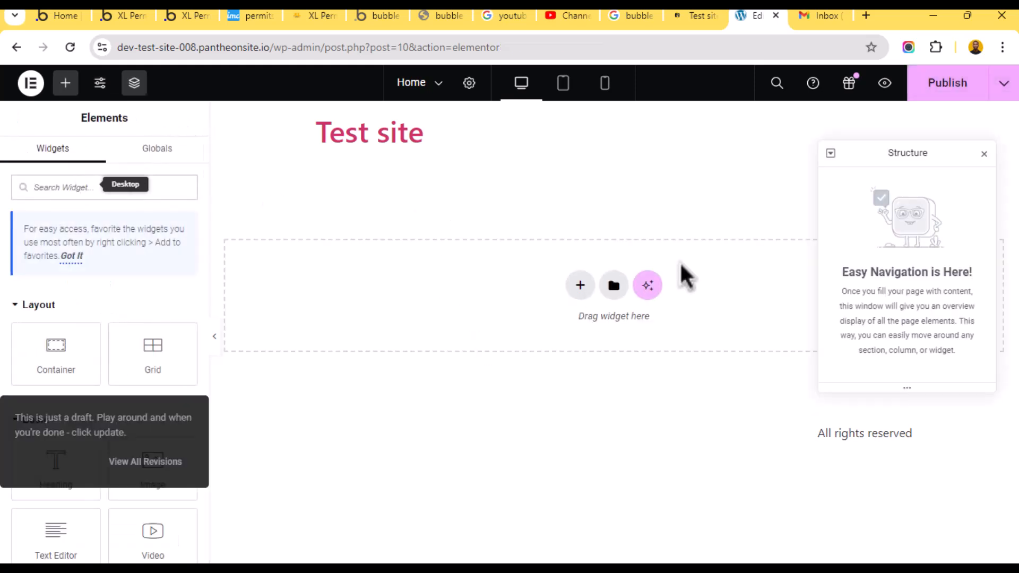
pyautogui.click(60, 352)
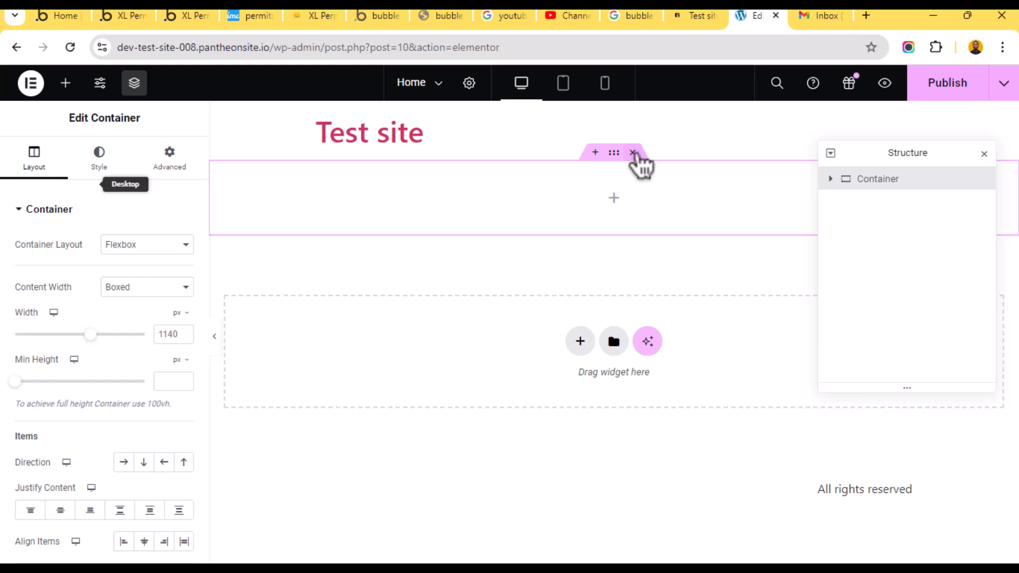
pyautogui.click(633, 153)
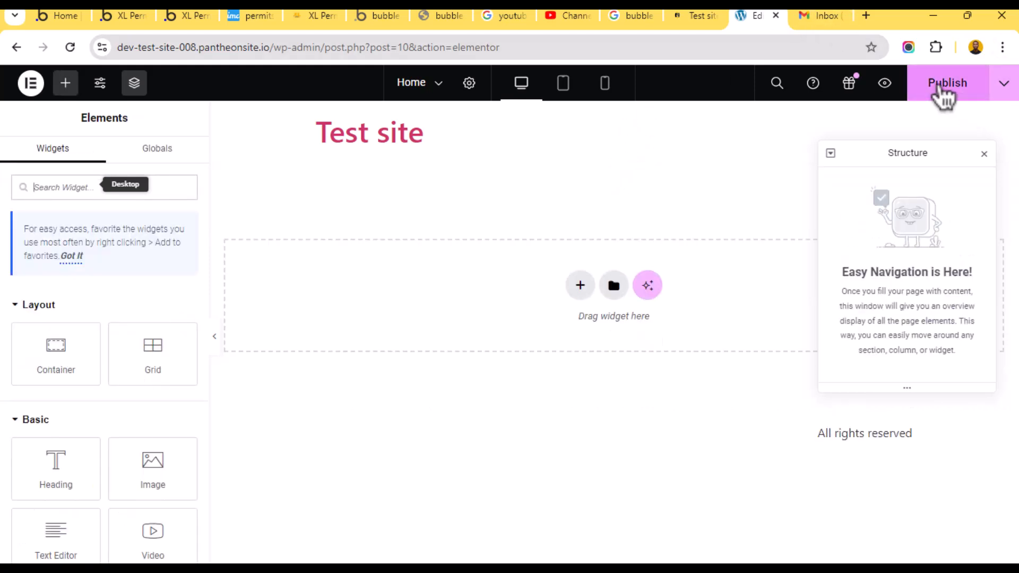